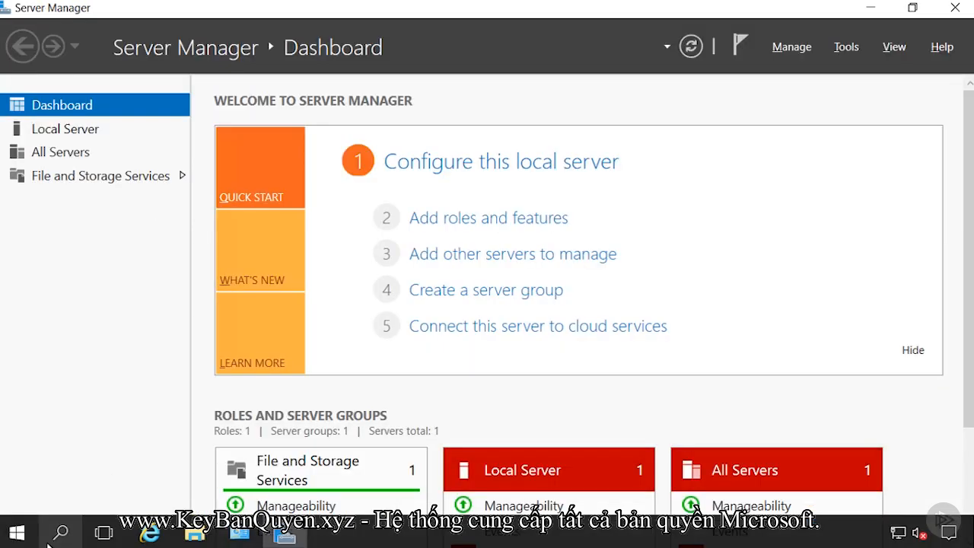
Open the Control Panel's Windows Firewall and maximize its advanced security settings
click(23, 537)
right_click(23, 537)
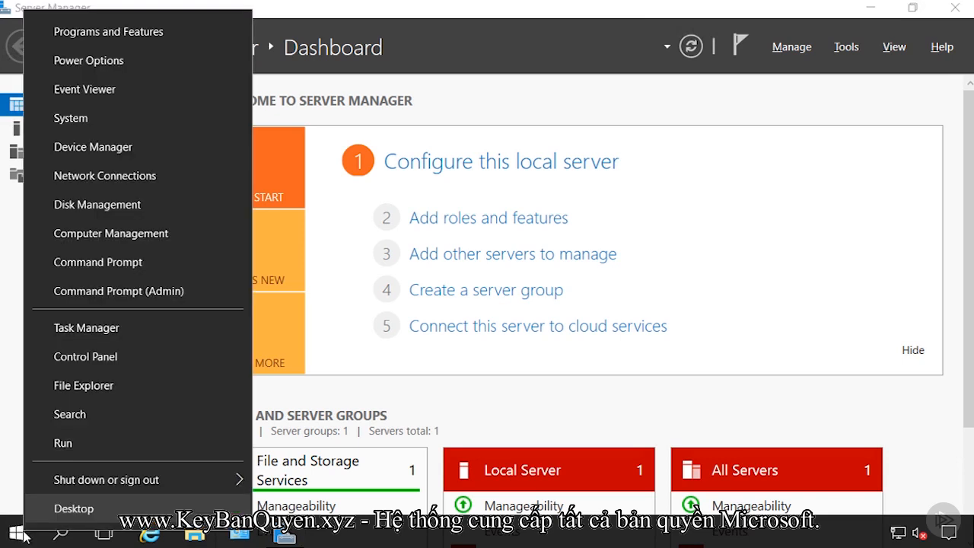
click(133, 370)
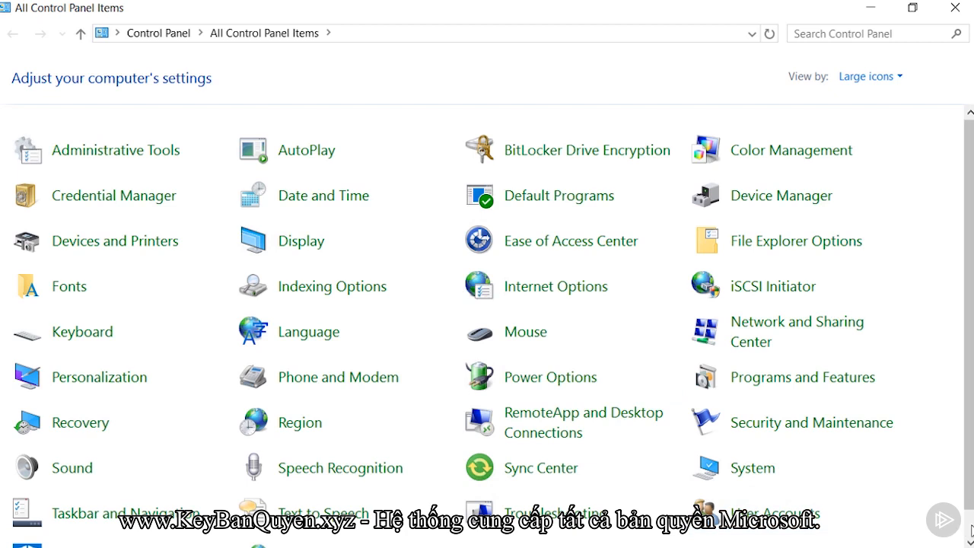
scroll(951, 525, down, 1)
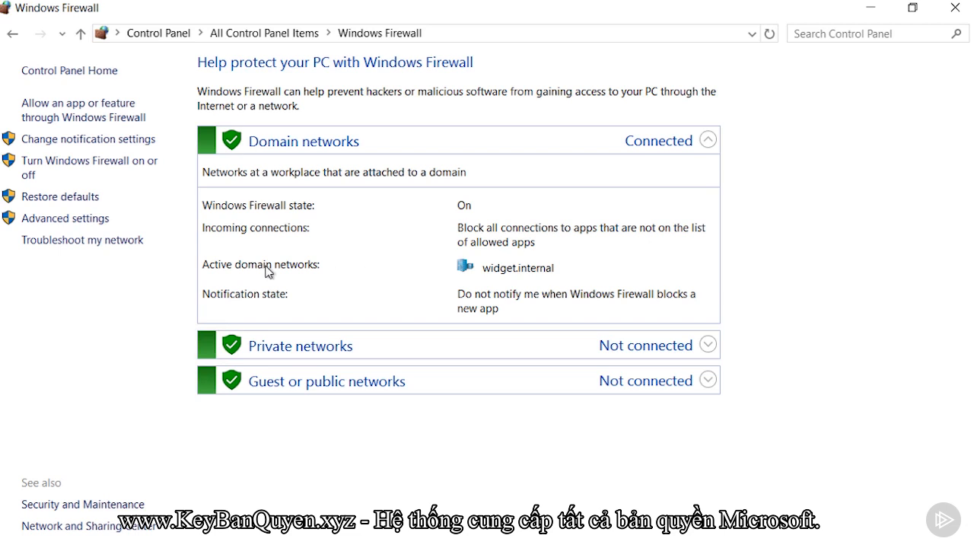
click(76, 220)
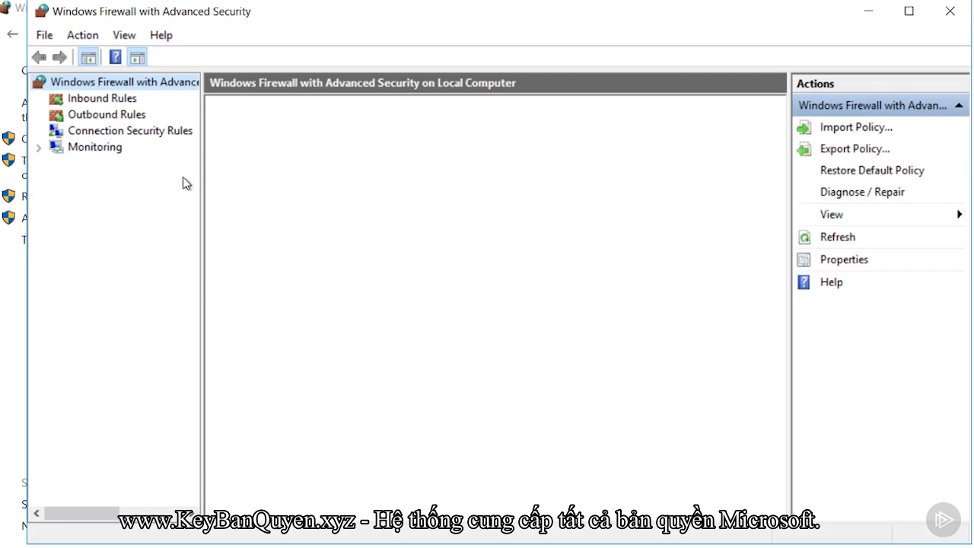
click(909, 11)
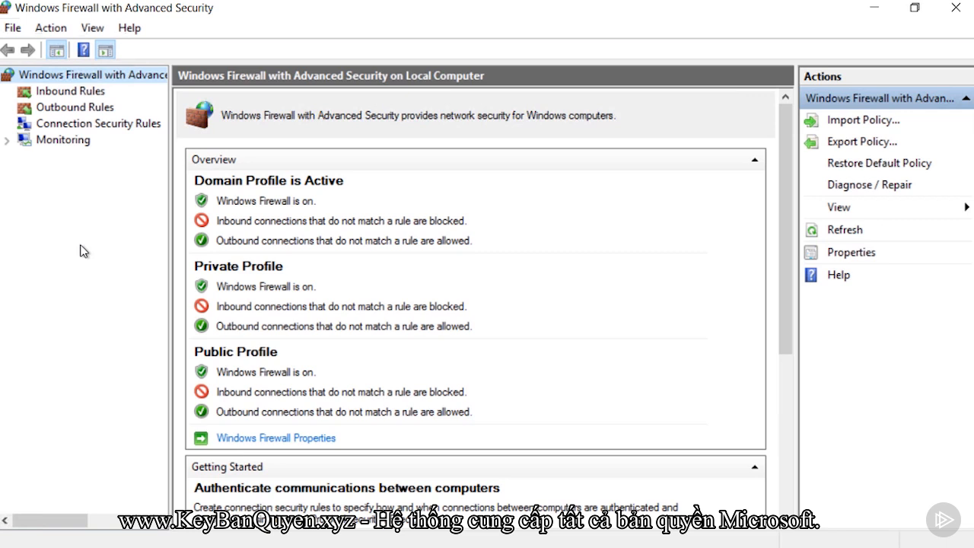
Display the firewall's inbound rules and start creating a new inbound rule
click(85, 93)
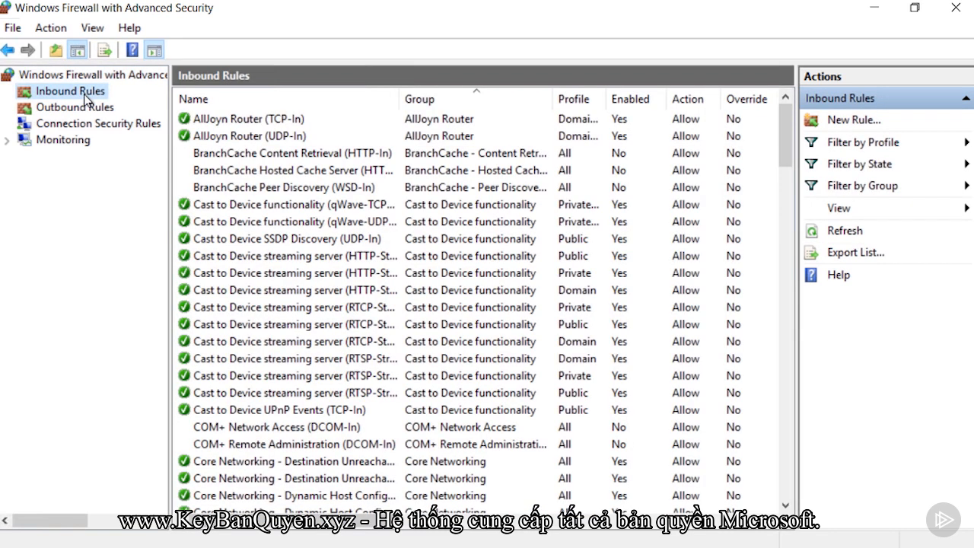
click(230, 154)
click(236, 171)
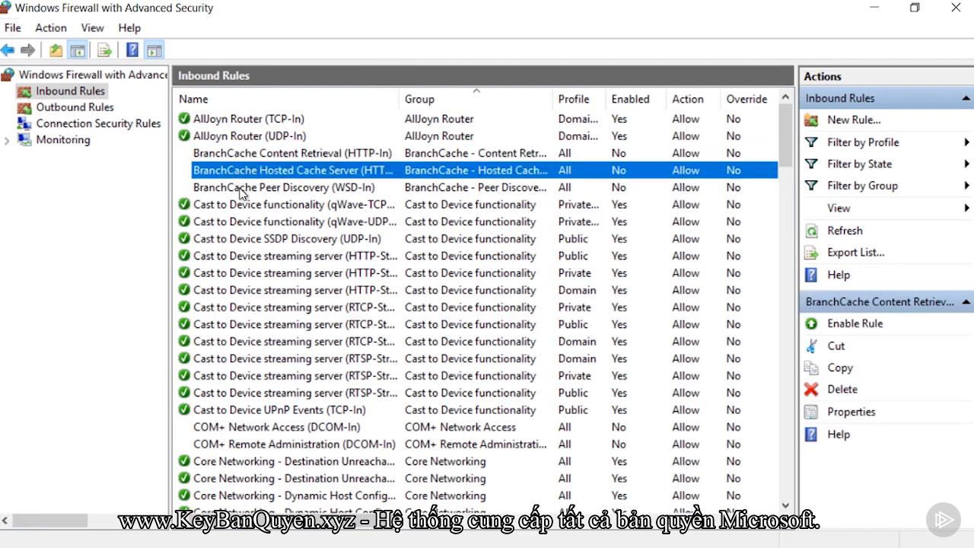
click(242, 188)
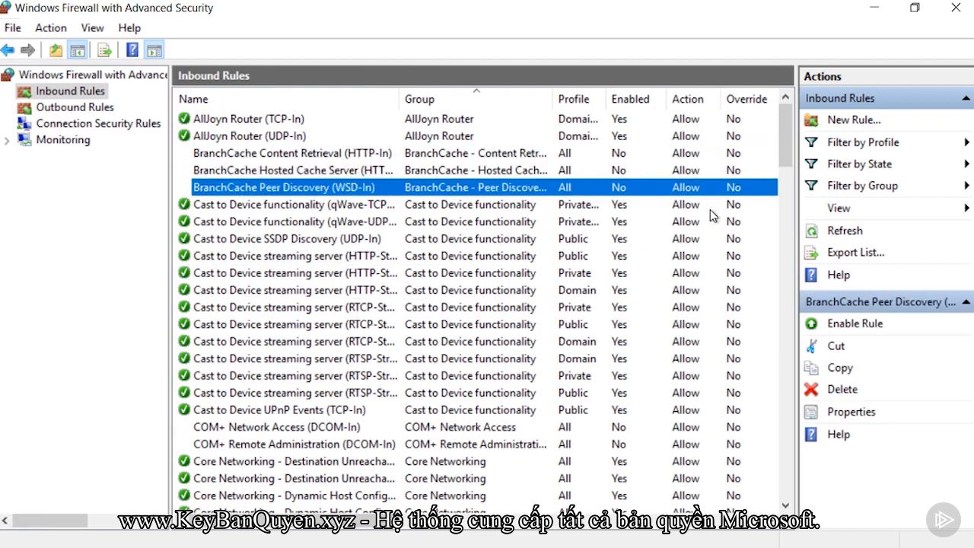
click(853, 122)
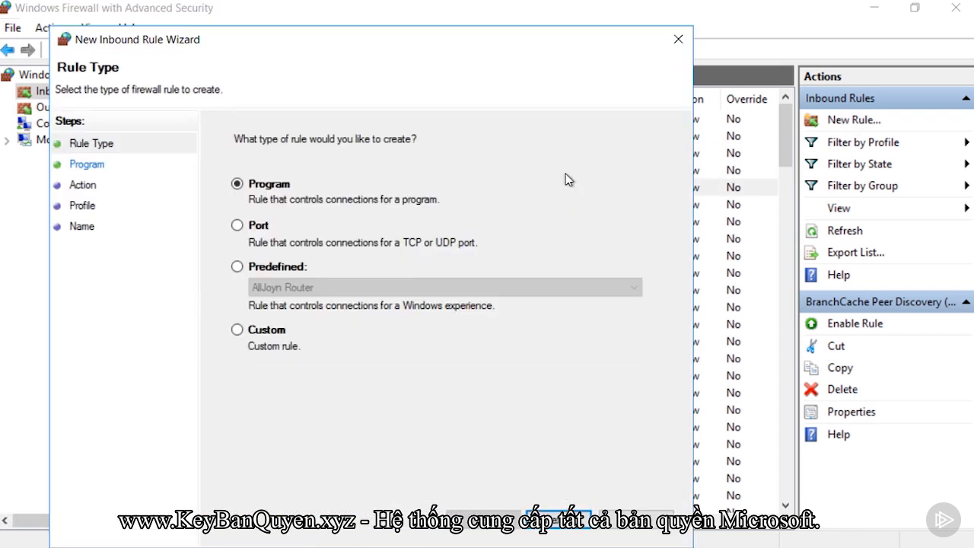
drag(563, 41, 620, 16)
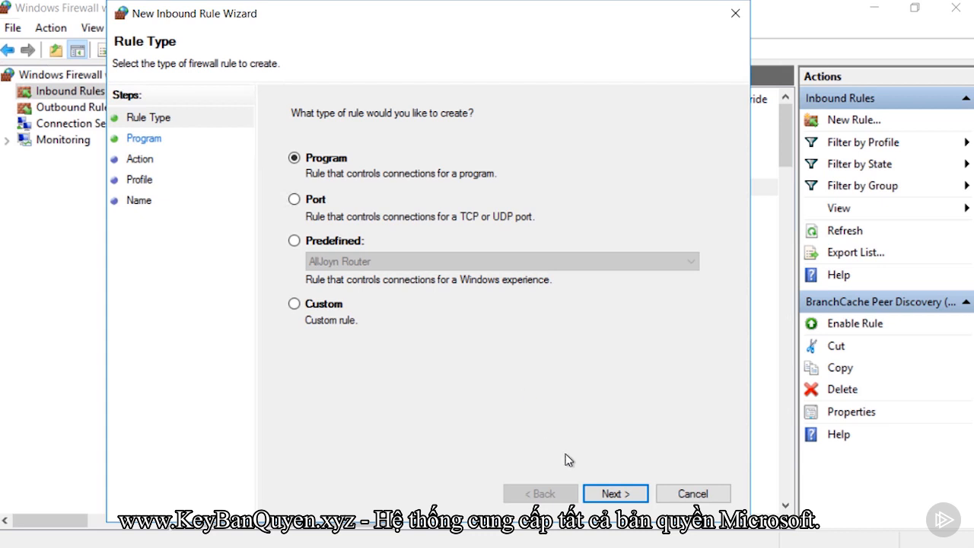
click(613, 495)
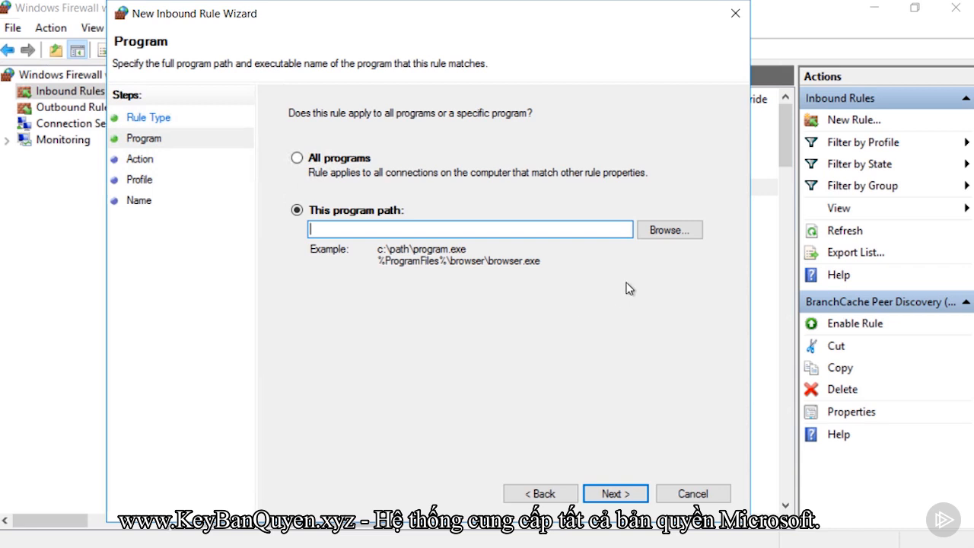
click(327, 157)
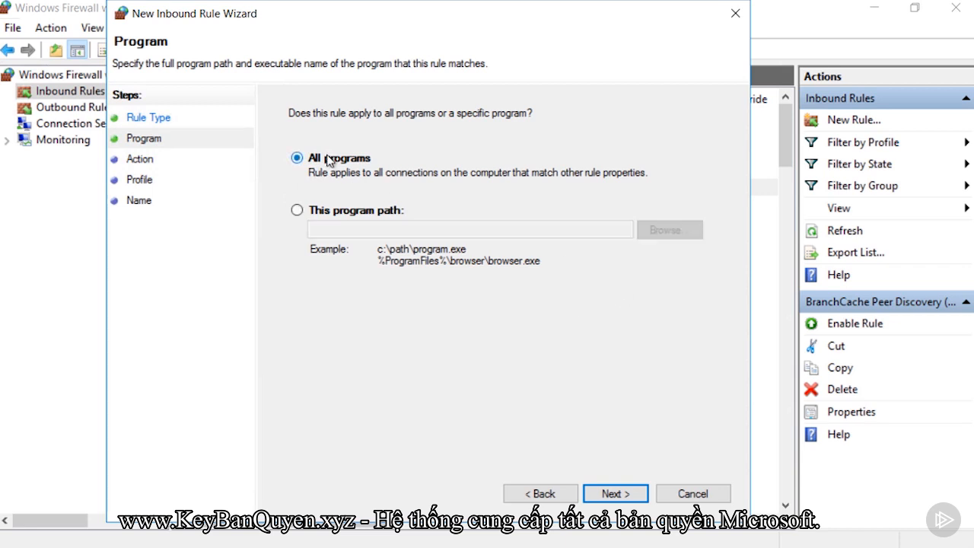
click(333, 211)
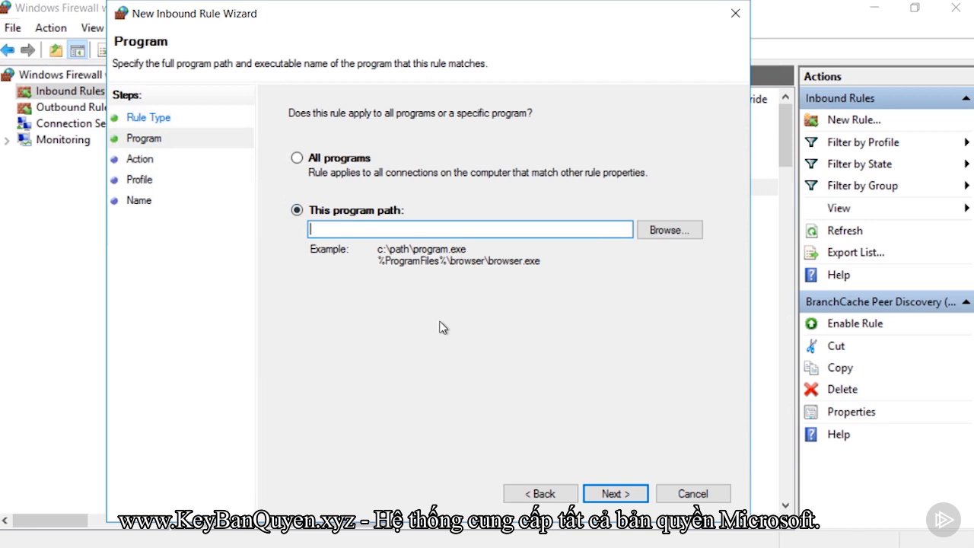
click(660, 230)
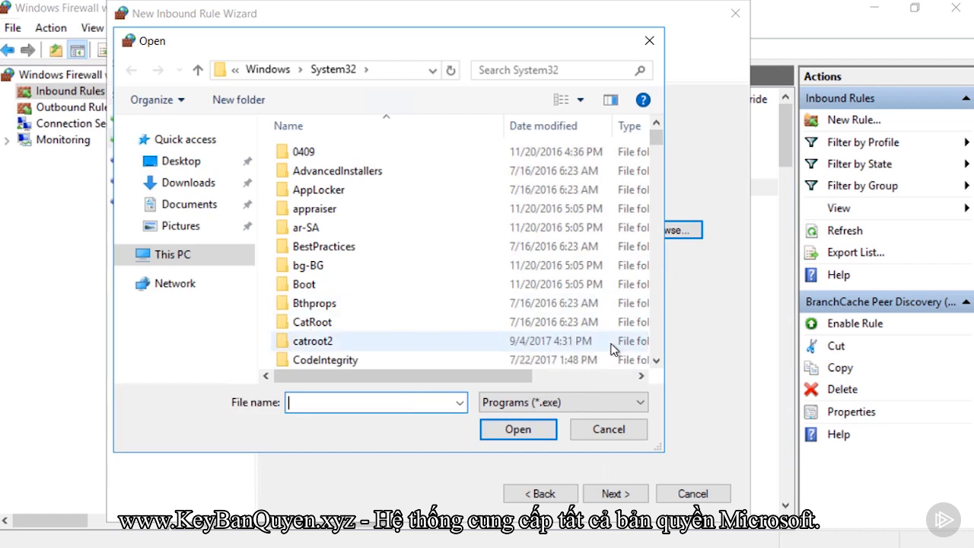
click(610, 430)
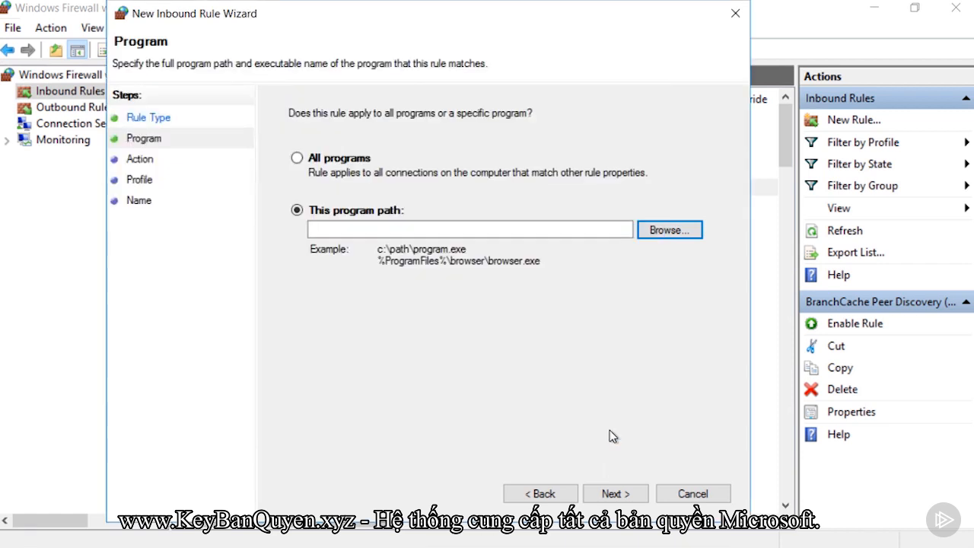
click(539, 493)
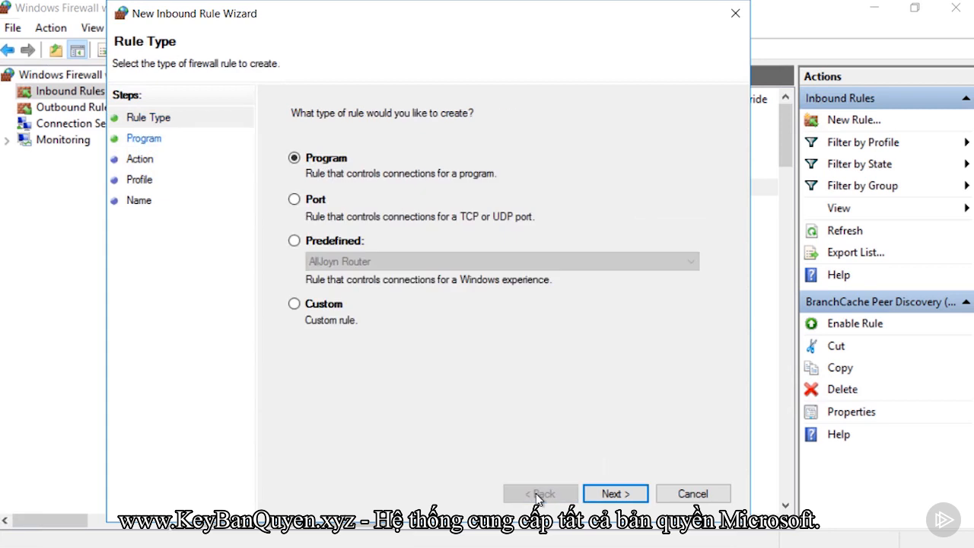
Make the new inbound rule a Port rule that applies to TCP on specific local port 80
click(294, 199)
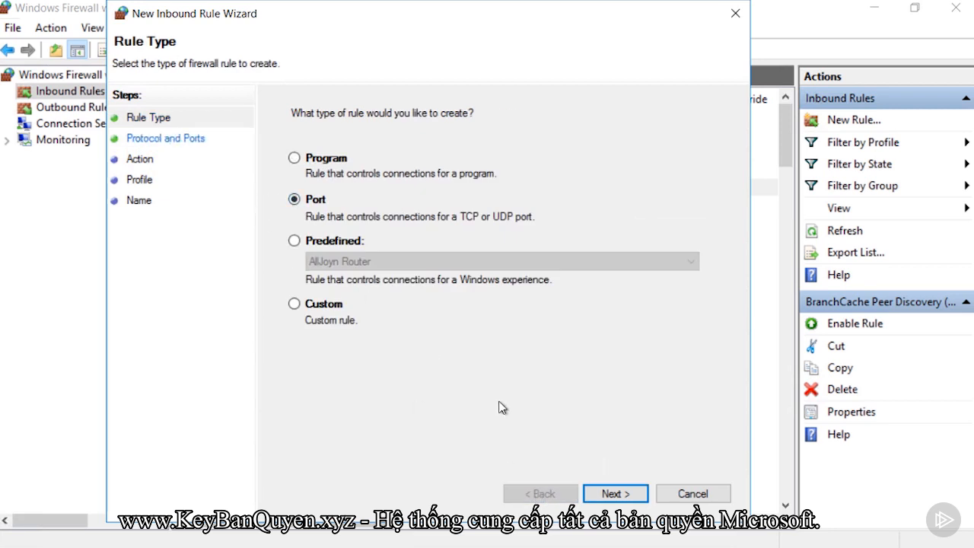
click(615, 494)
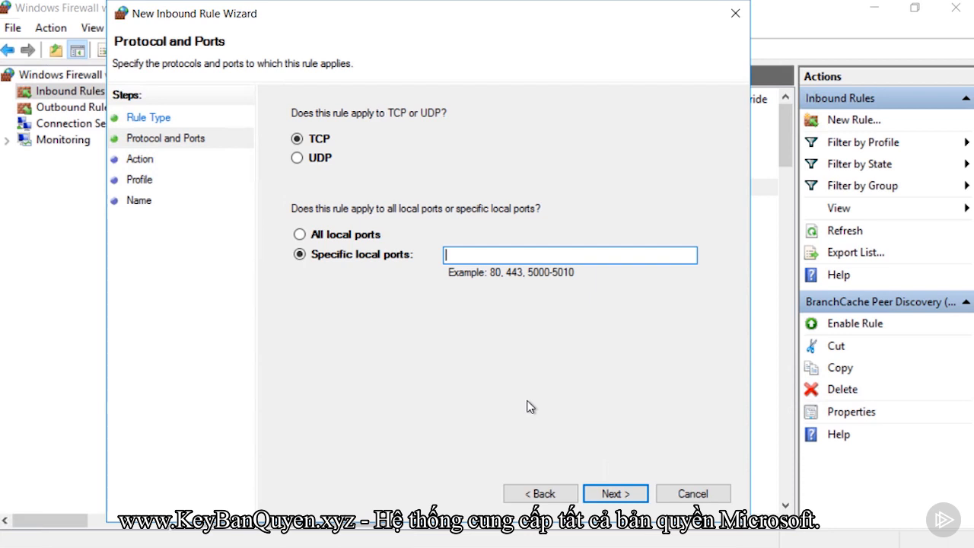
click(349, 238)
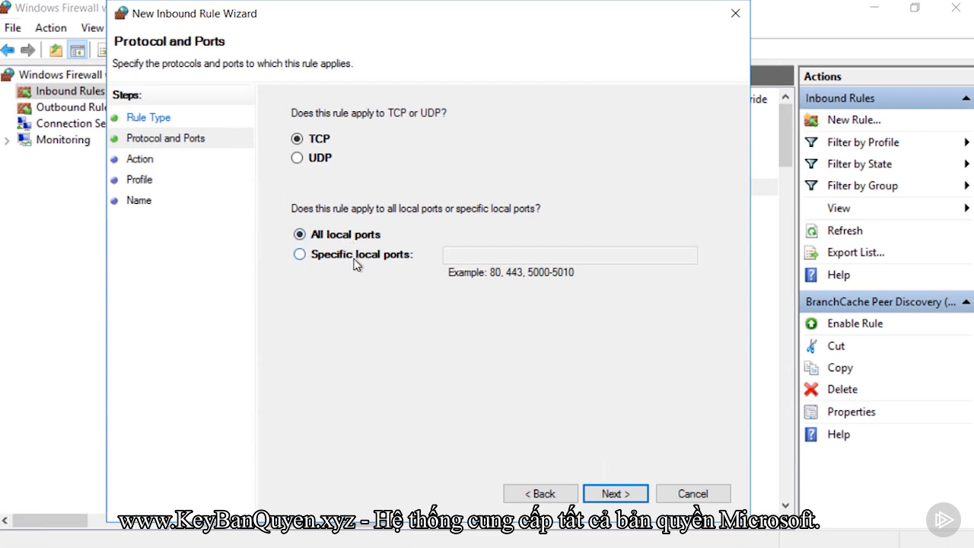
click(356, 263)
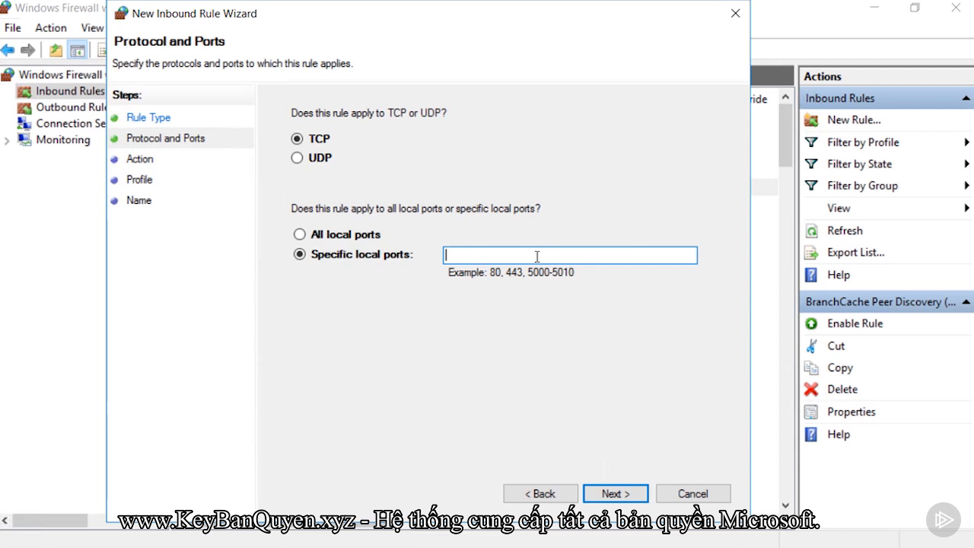
text(80)
click(614, 494)
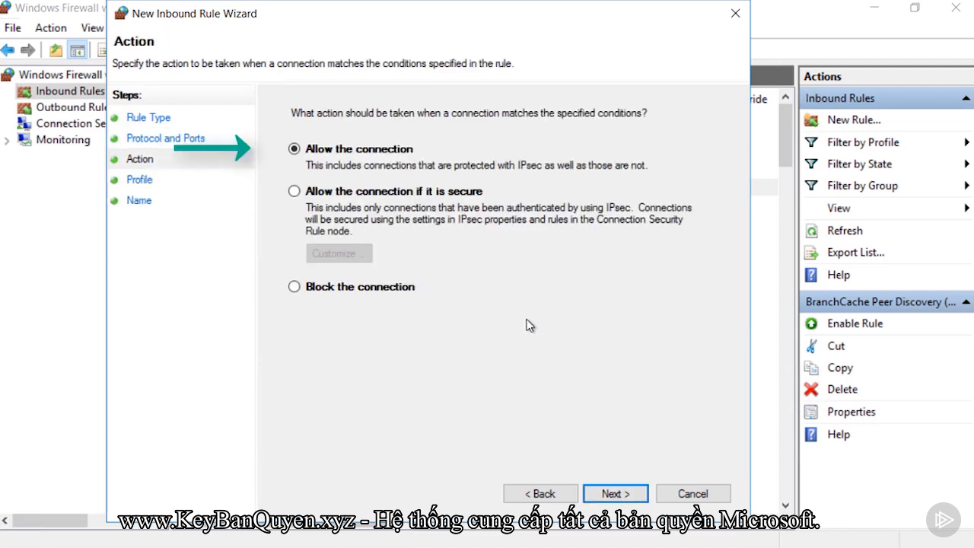
click(294, 191)
click(335, 255)
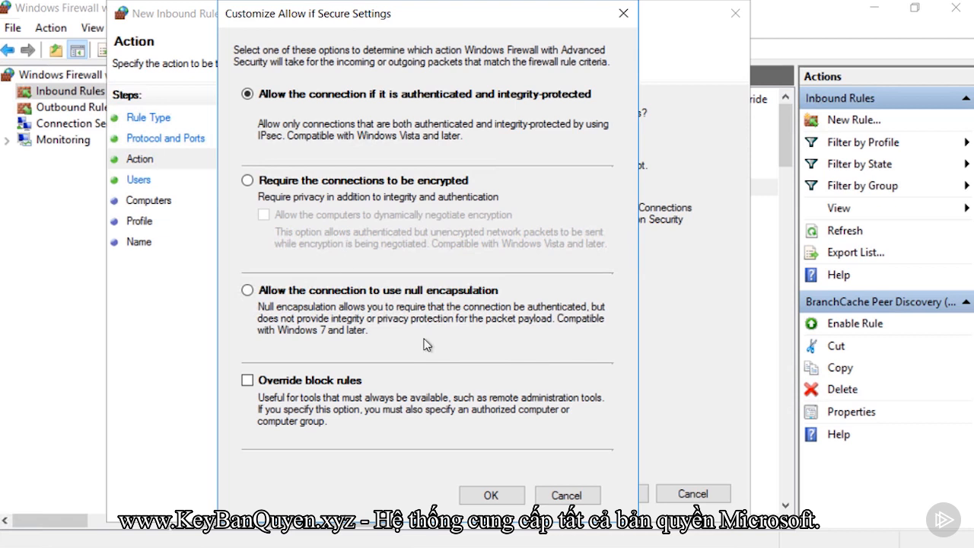
click(564, 495)
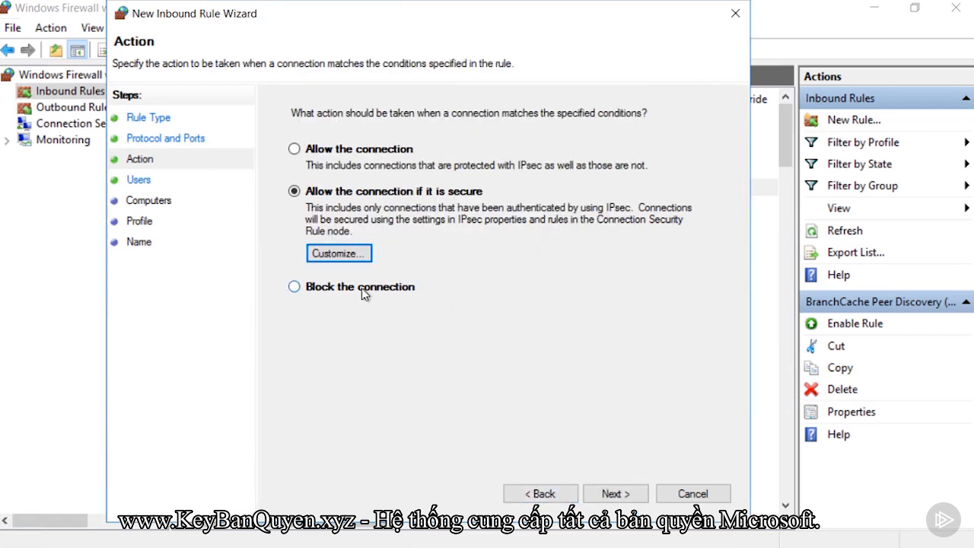
click(361, 287)
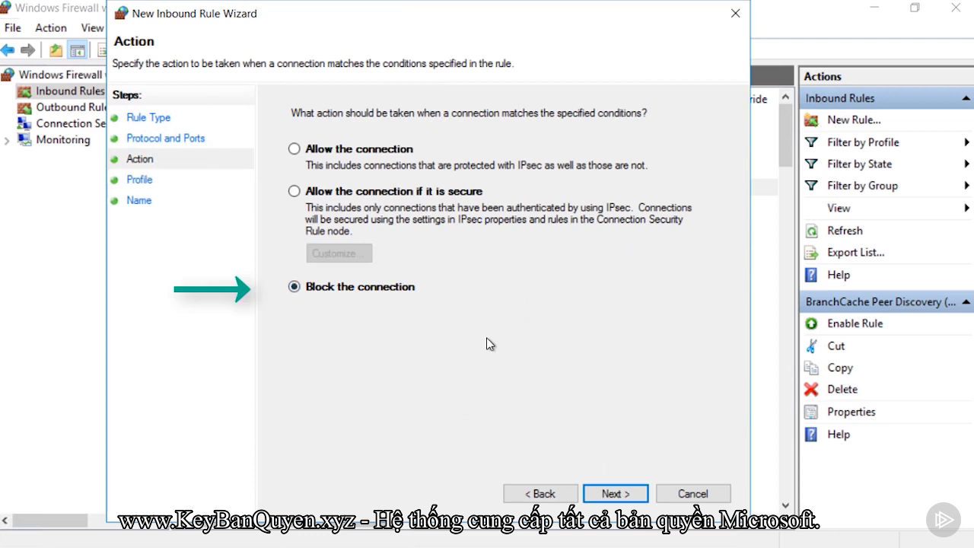
Set the rule's action to allow the connection and accept the Domain, Private and Public profiles
click(364, 149)
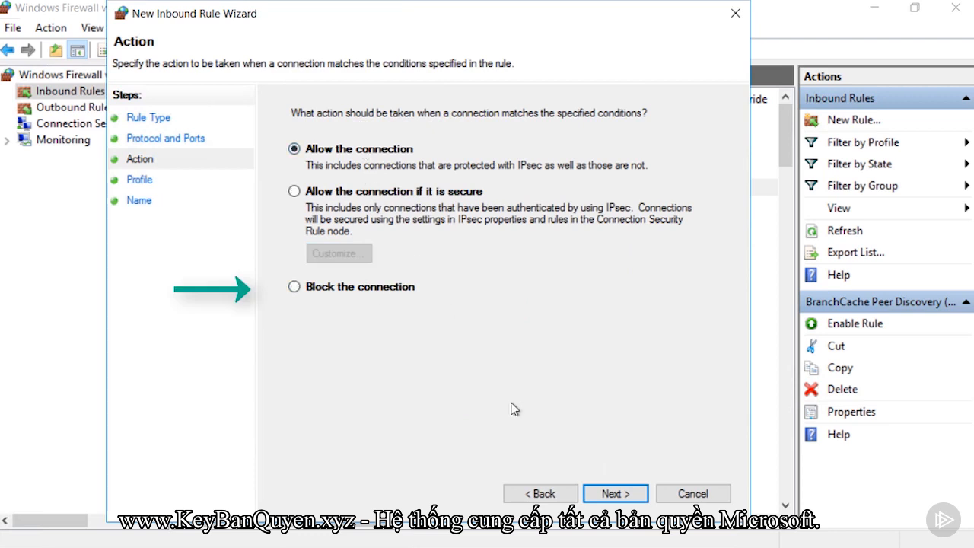
click(614, 495)
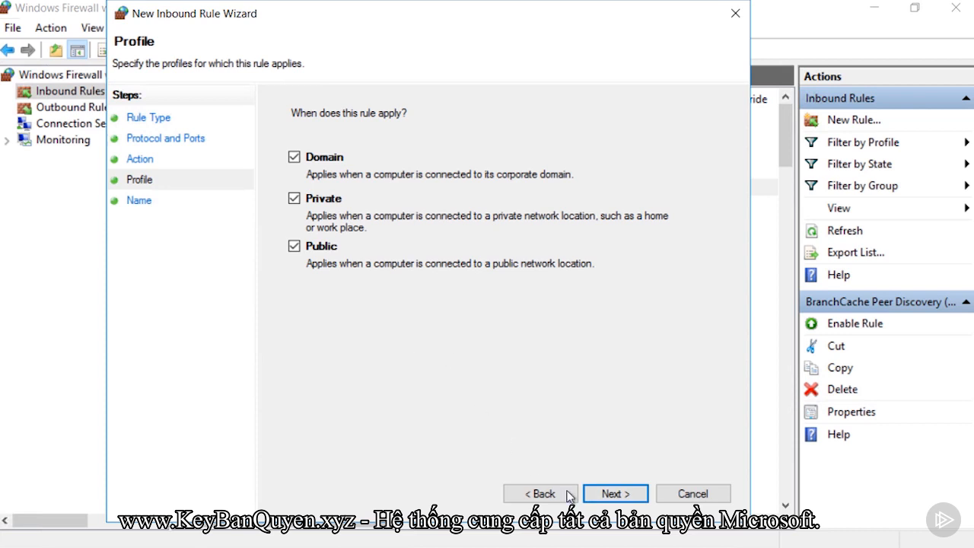
click(614, 494)
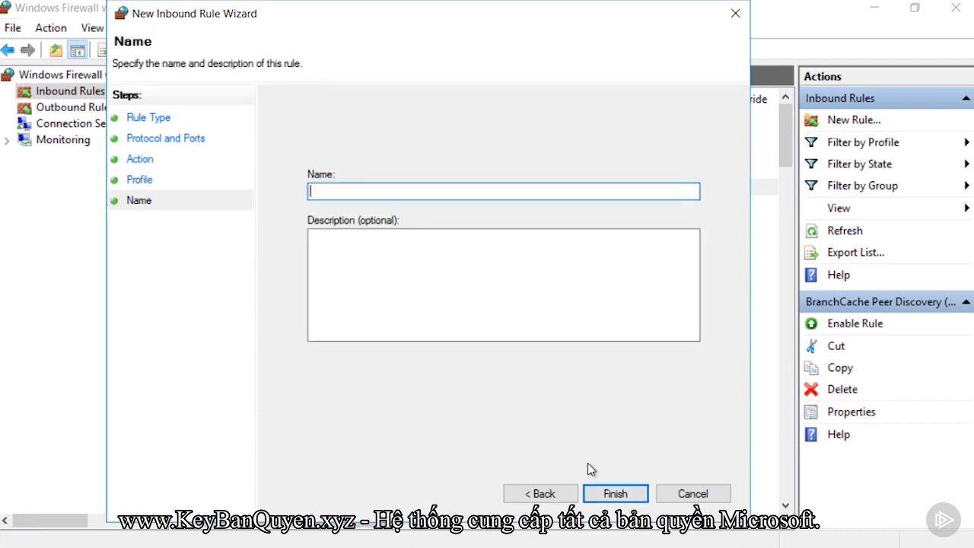
Name the new inbound rule InbouncHTTP and finish creating it
text(Inbound)
text(HTTP)
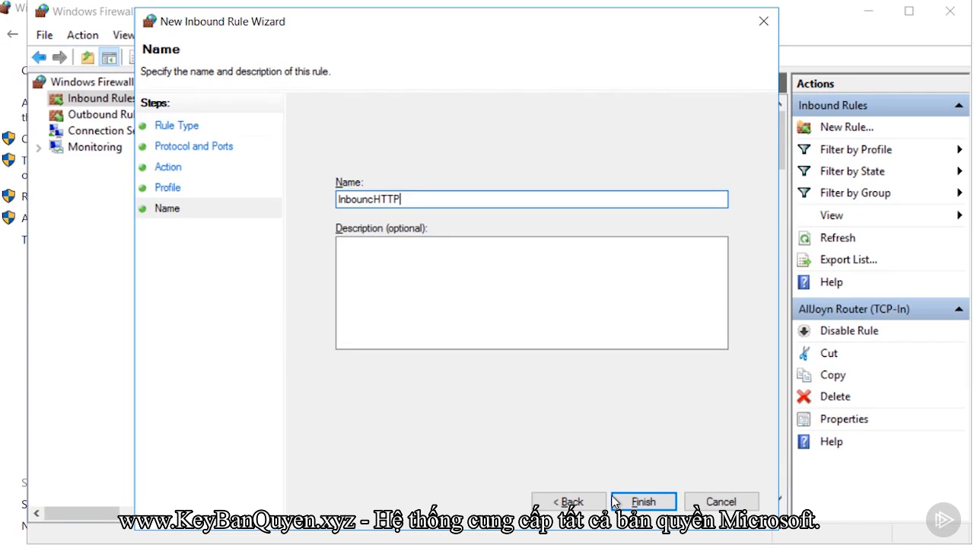
click(632, 504)
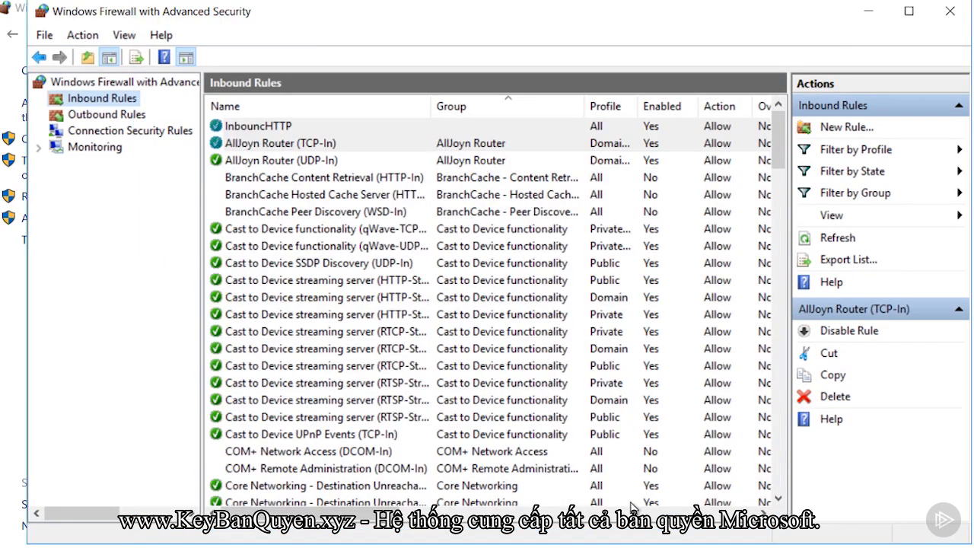
Open the properties of the InbouncHTTP rule and examine its Remote Computers and Advanced settings
click(329, 127)
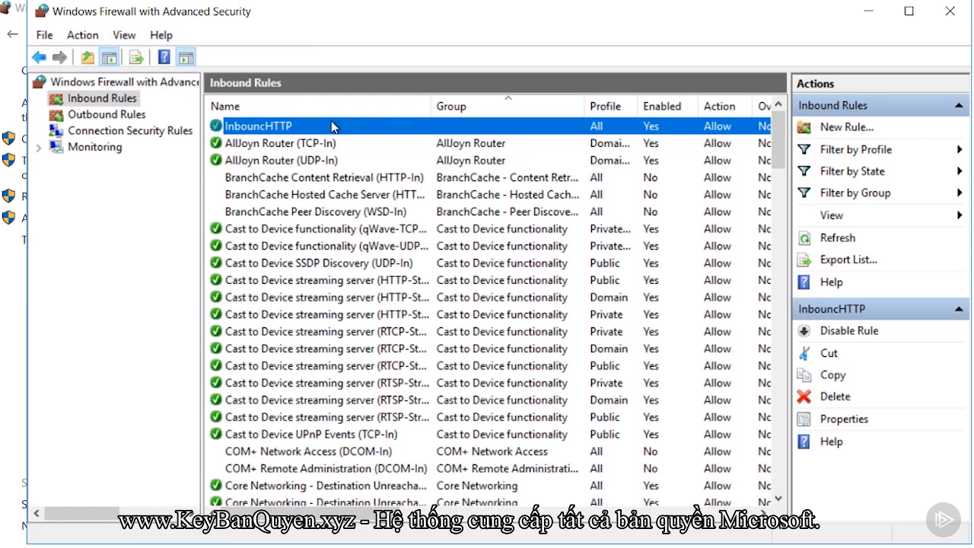
key(alt)
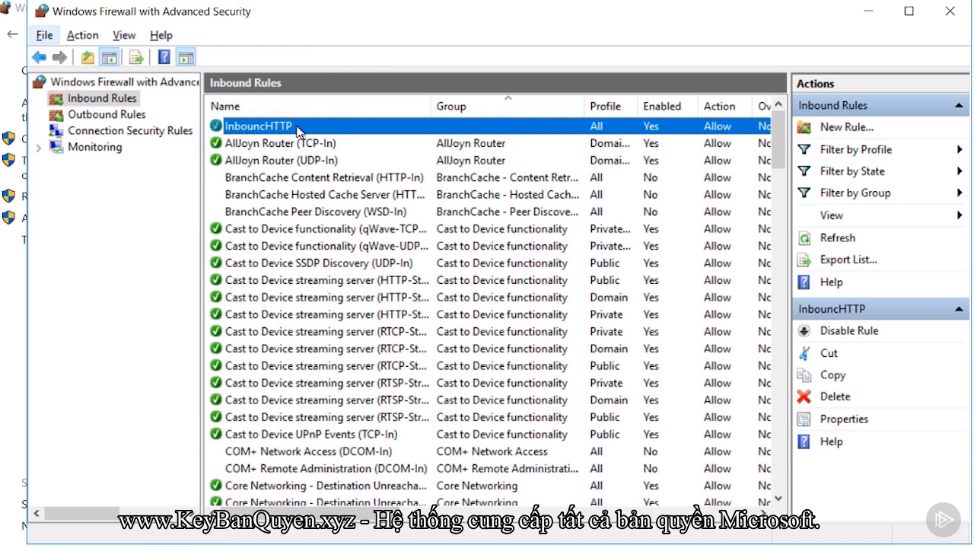
right_click(297, 132)
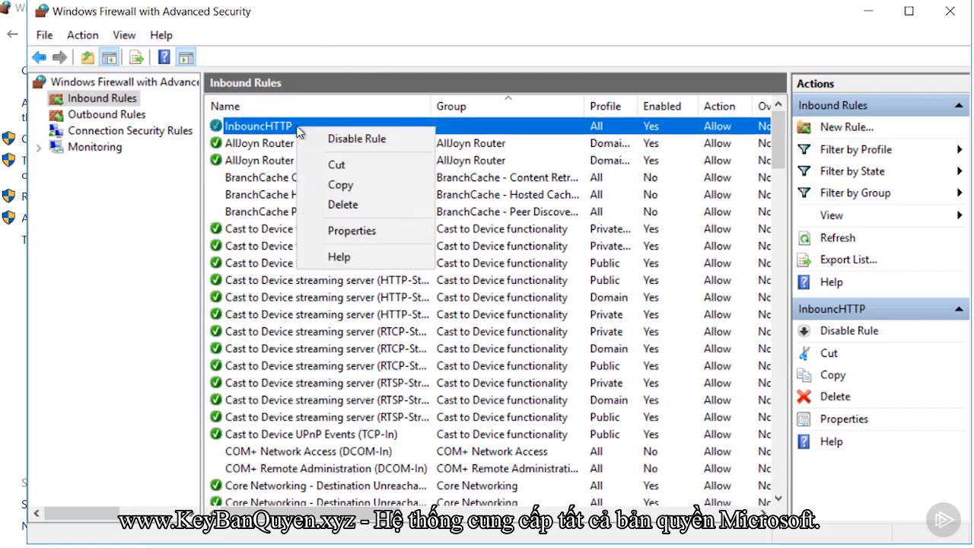
click(335, 231)
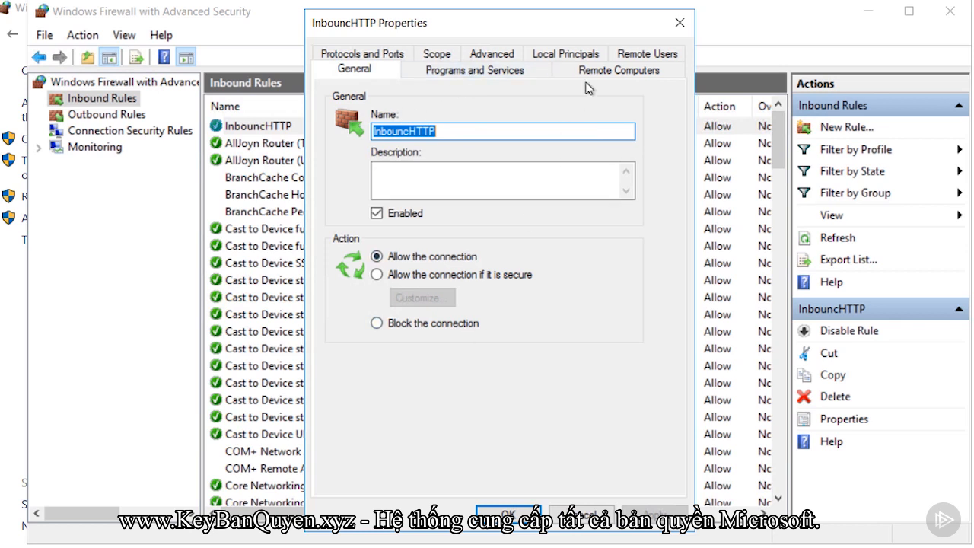
click(590, 69)
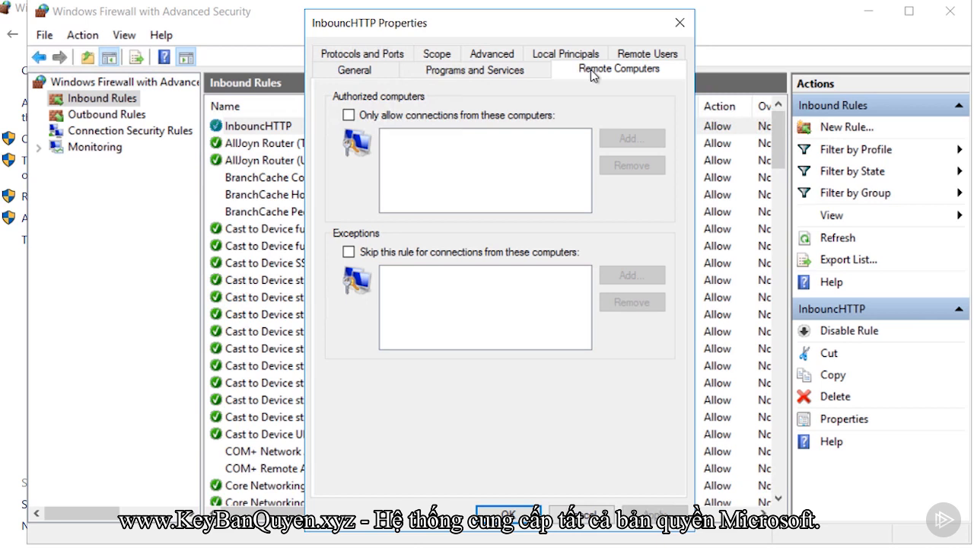
click(480, 56)
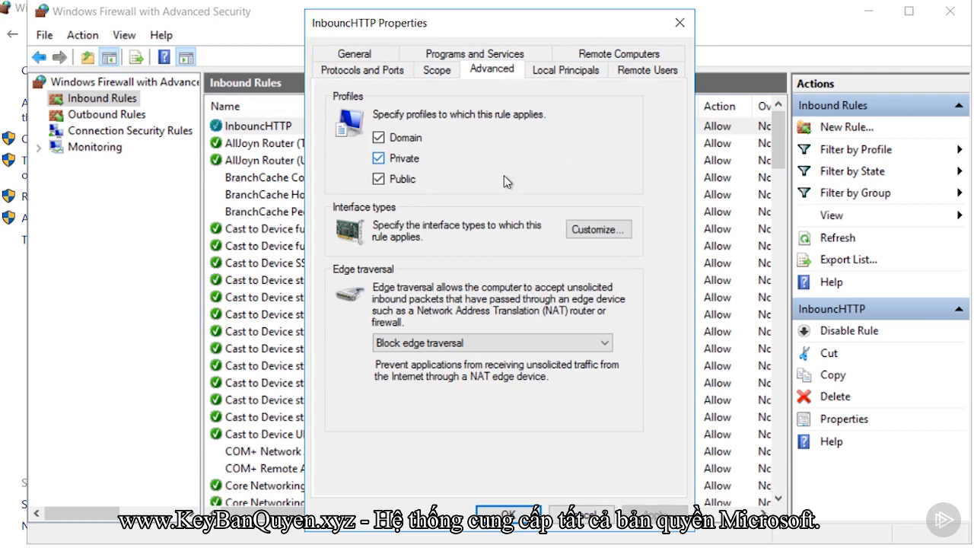
Set the InbouncHTTP rule's edge traversal option to Allow edge traversal and accept the rule's properties
click(532, 342)
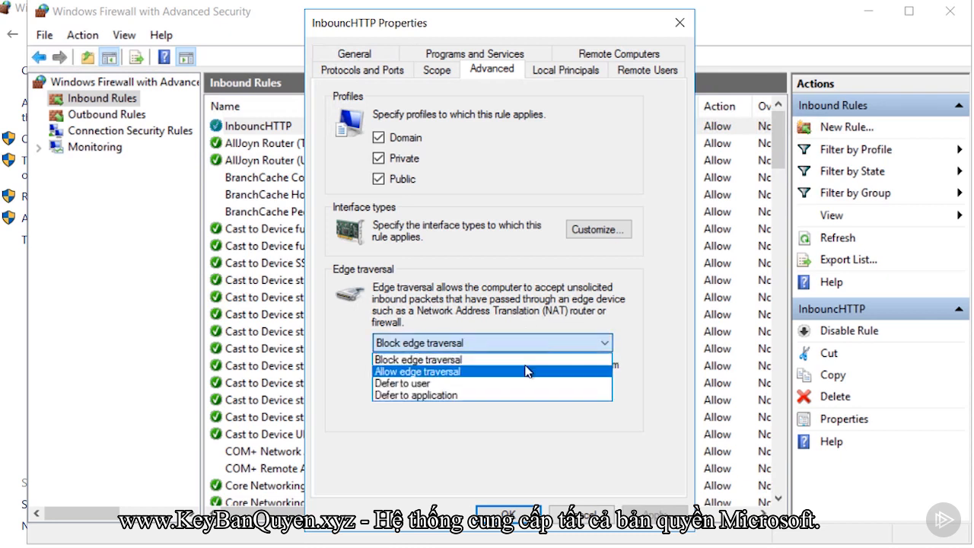
click(528, 371)
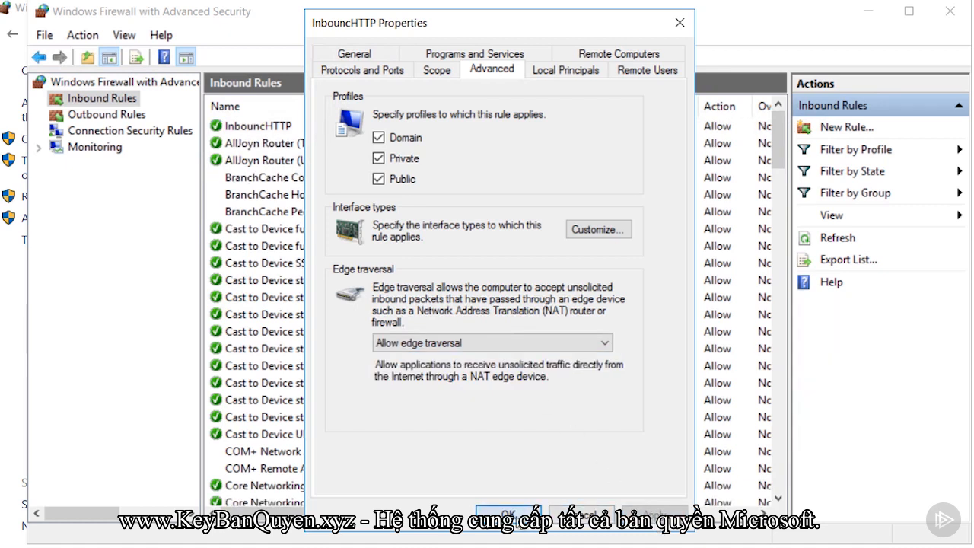
click(516, 516)
Start another new inbound rule as a Predefined rule and choose Remote Desktop as the Windows experience
right_click(115, 99)
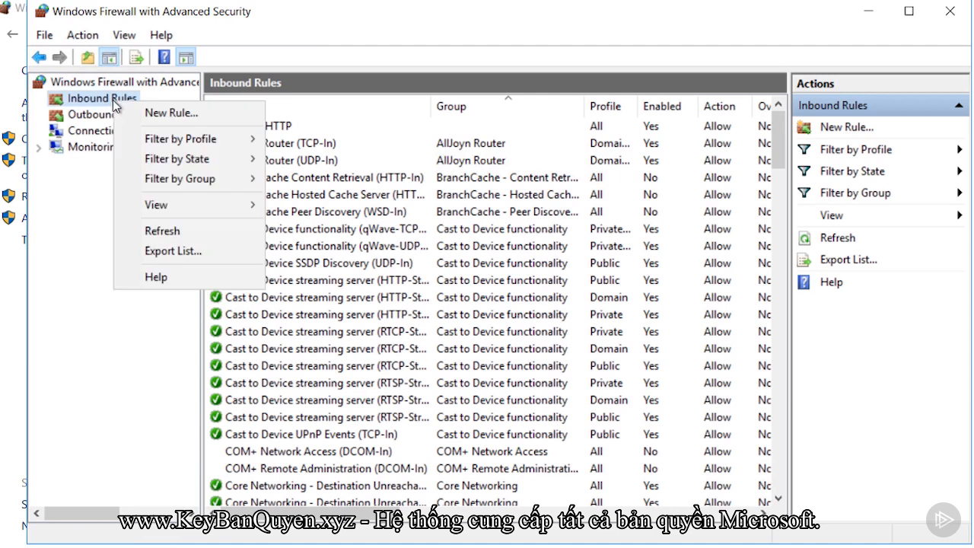
click(138, 113)
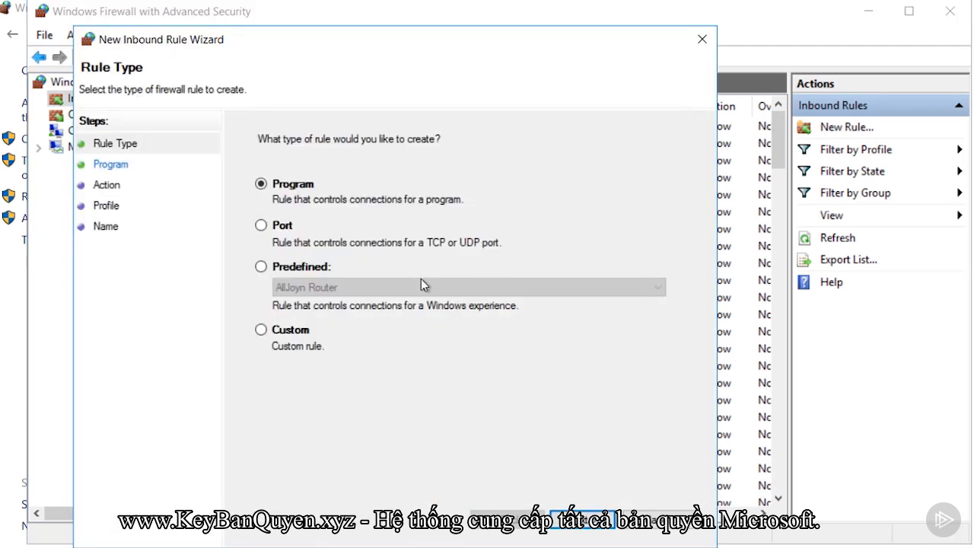
click(261, 267)
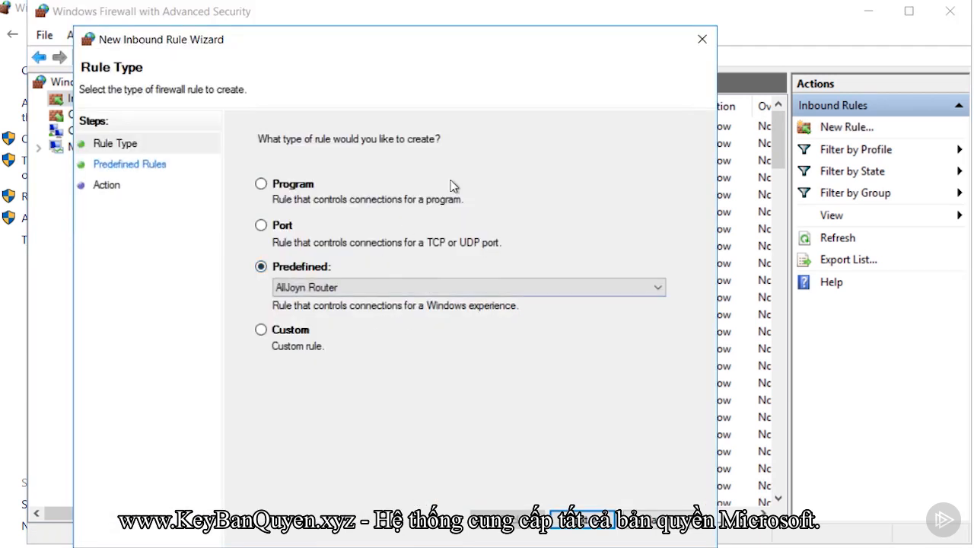
drag(489, 45, 549, 24)
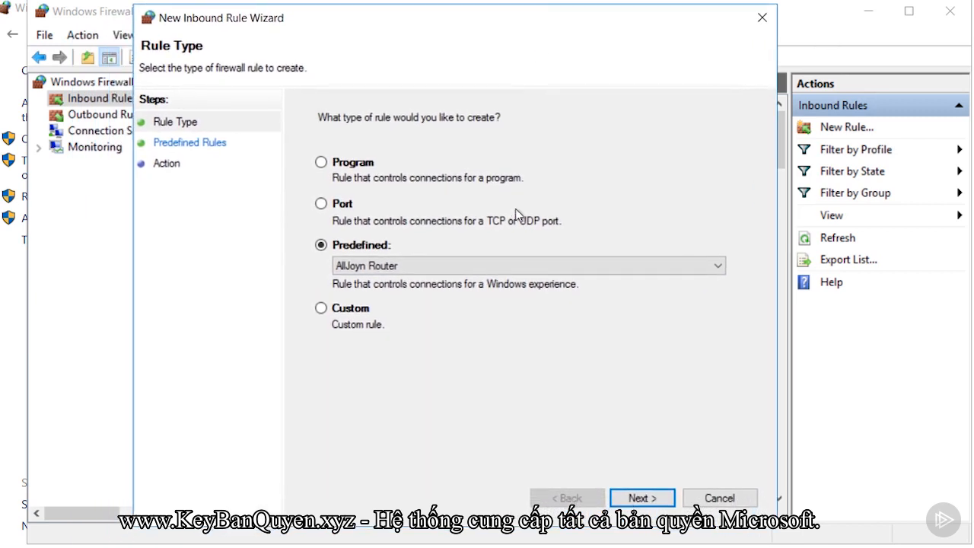
click(511, 266)
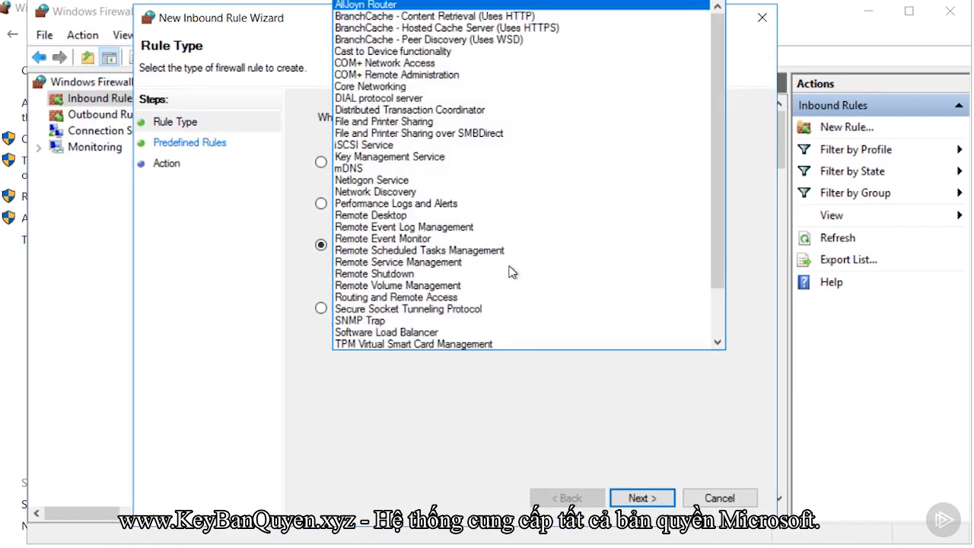
scroll(510, 271, down, 2)
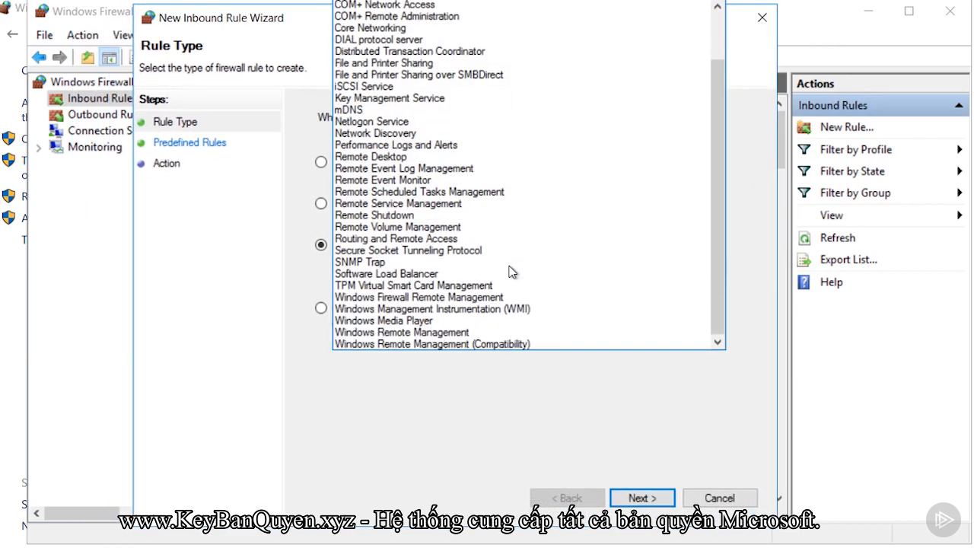
click(440, 160)
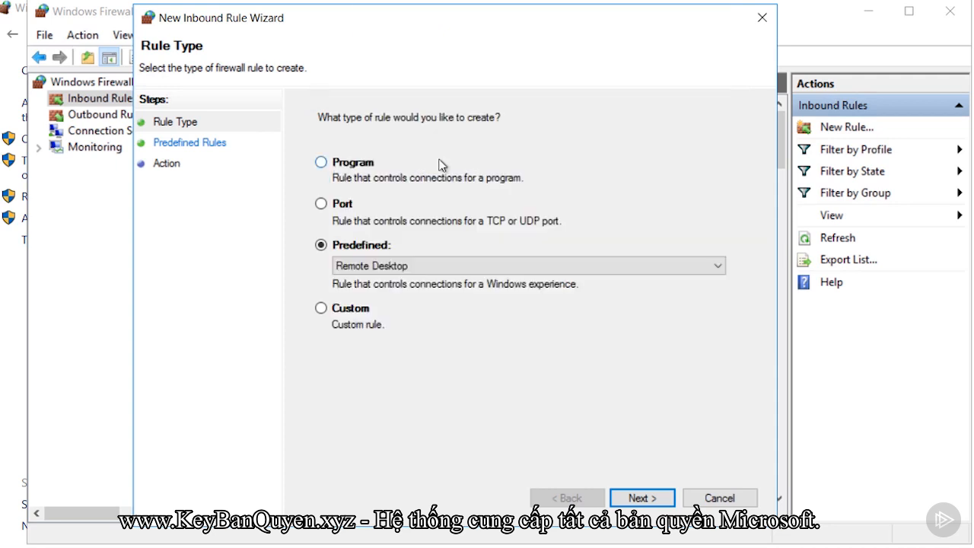
Examine the Custom rule type's Program, Protocol and Ports, and Scope pages, and leave the advanced firewall settings without creating the rule
click(343, 308)
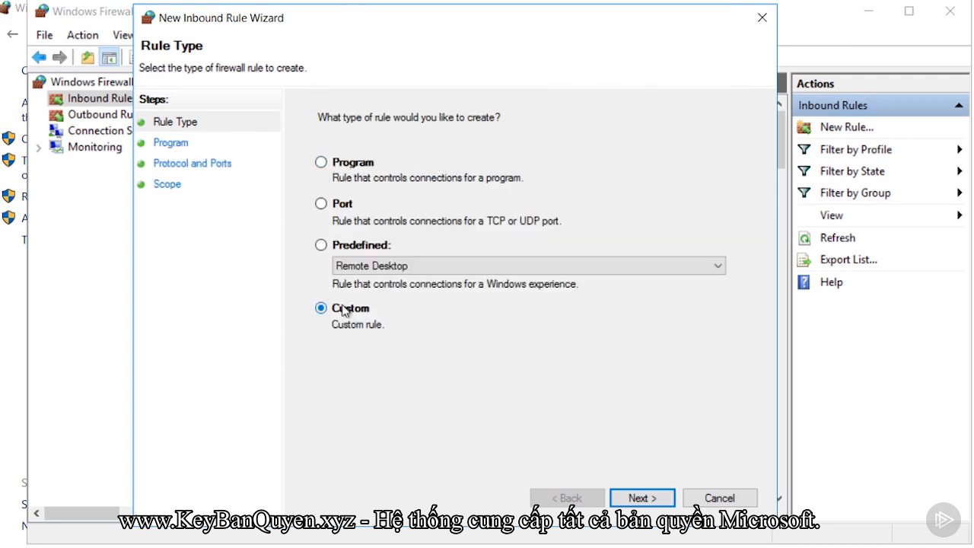
click(639, 498)
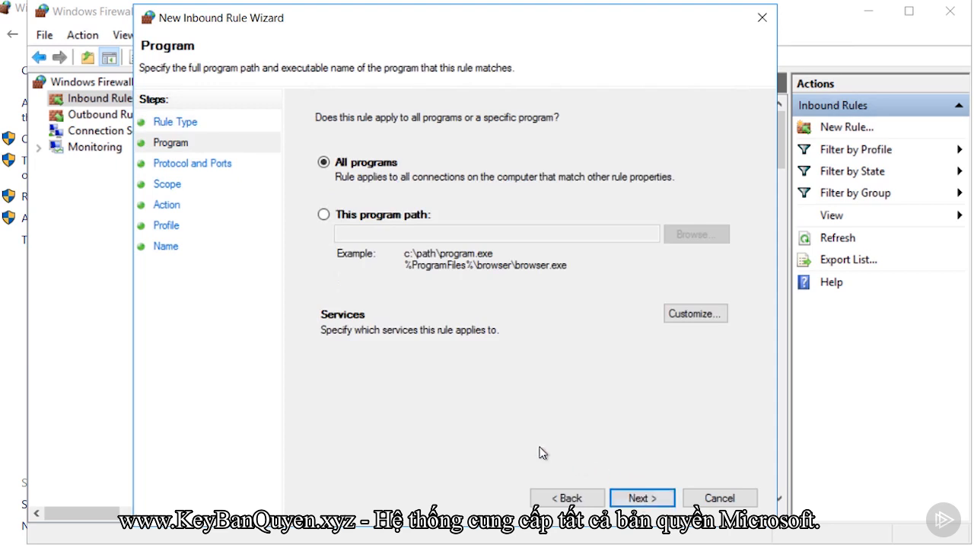
click(640, 499)
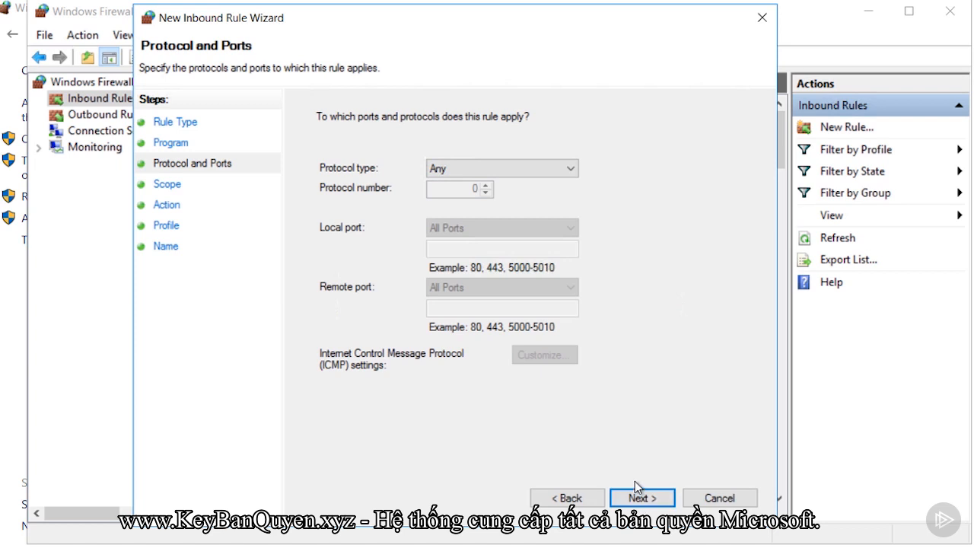
click(645, 500)
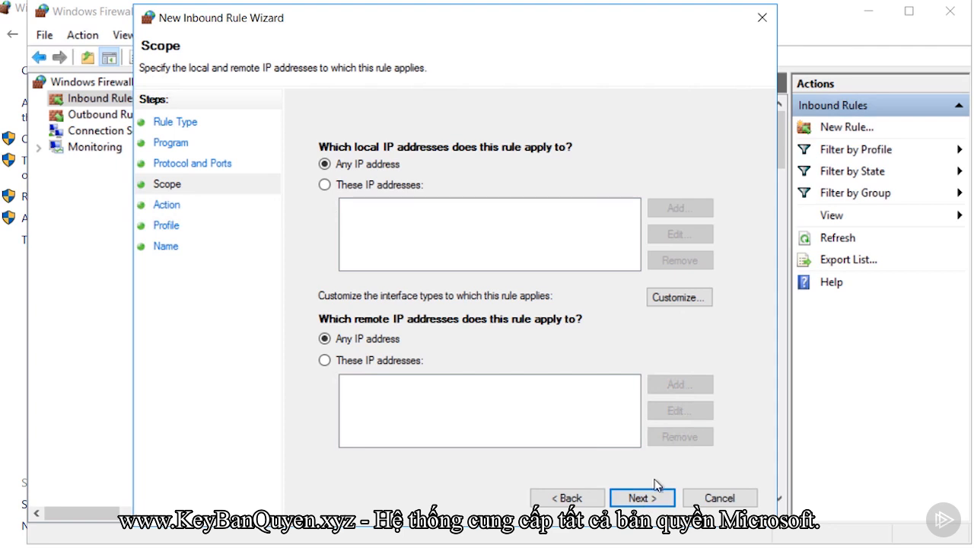
click(640, 498)
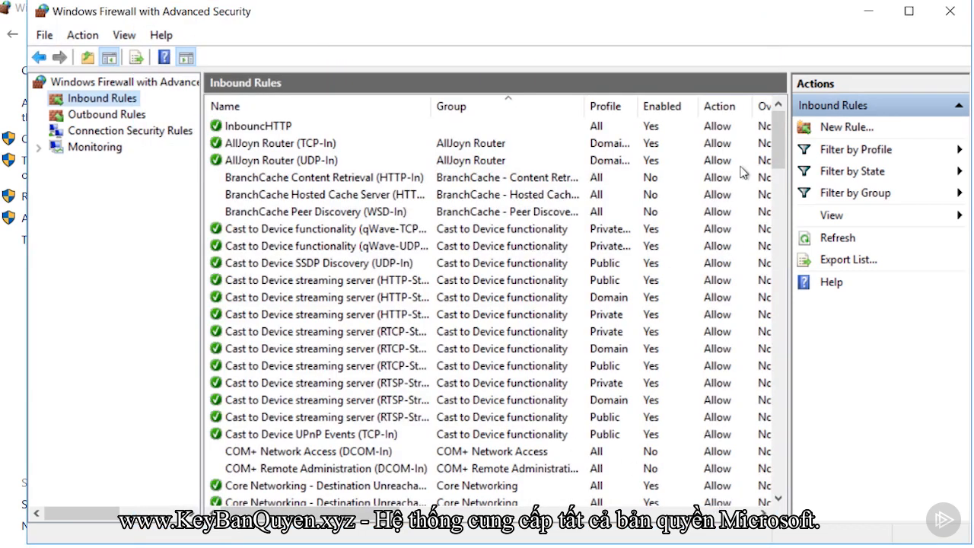
click(950, 10)
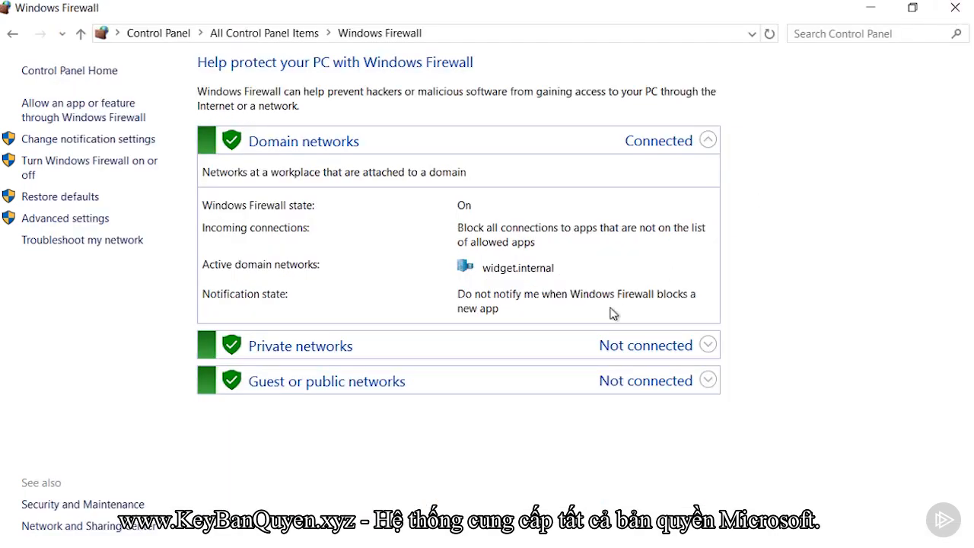
Turn off Windows Firewall for the domain, private and public networks, and restore the recommended firewall settings
click(116, 167)
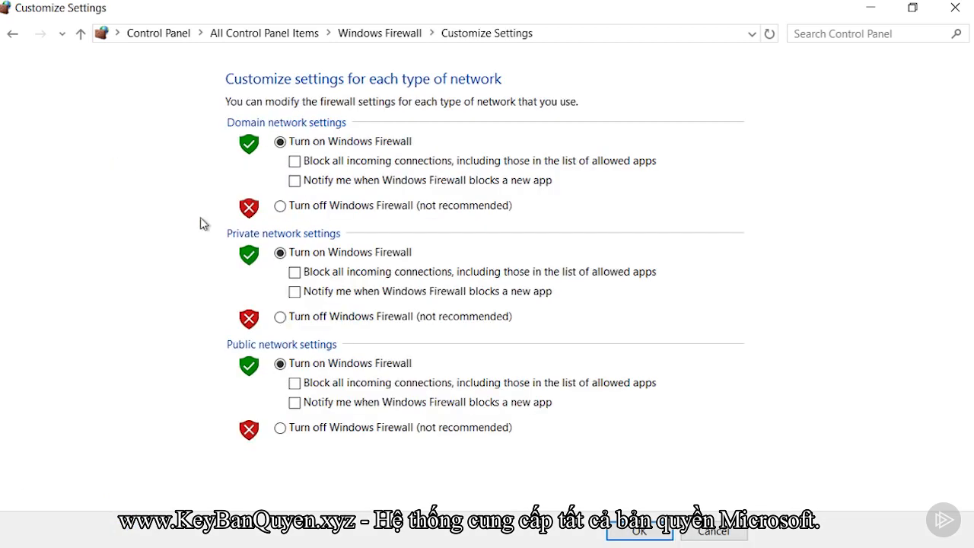
click(283, 207)
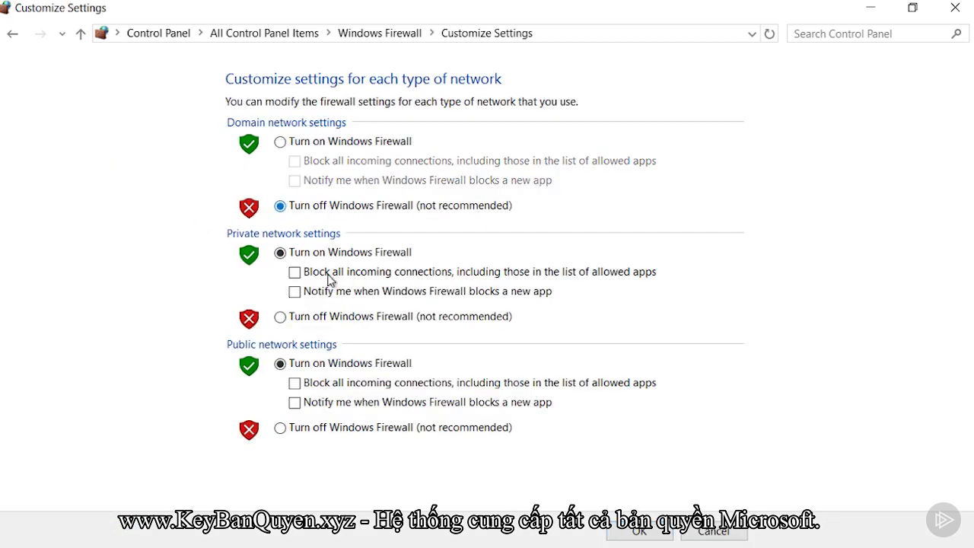
click(329, 320)
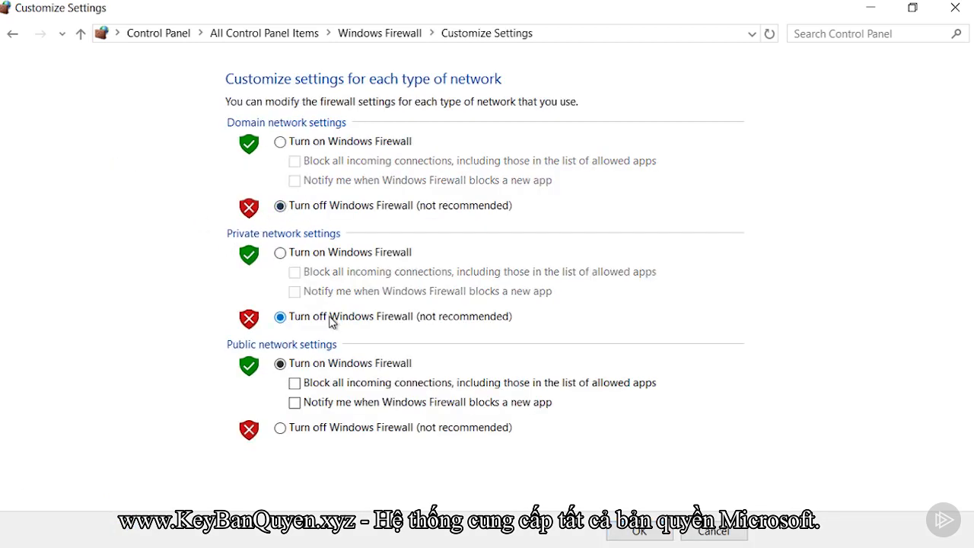
click(345, 434)
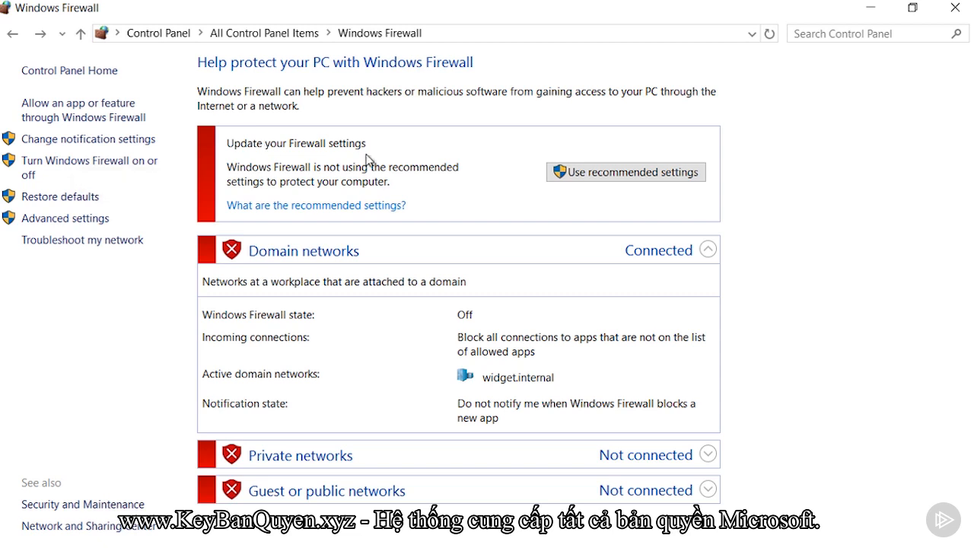
click(560, 170)
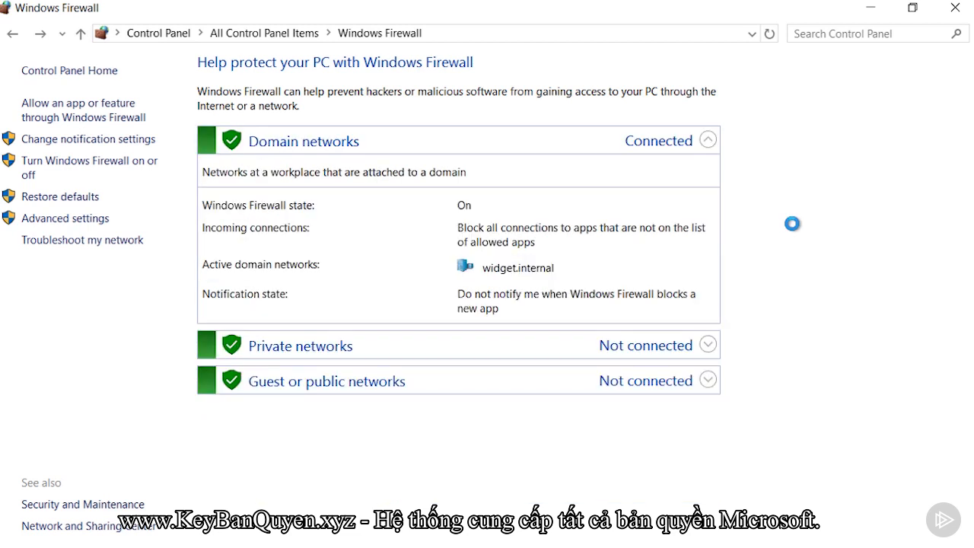
Open the firewall's advanced settings and export the local computer's policy to the Desktop as a policy file named rules
key(alt)
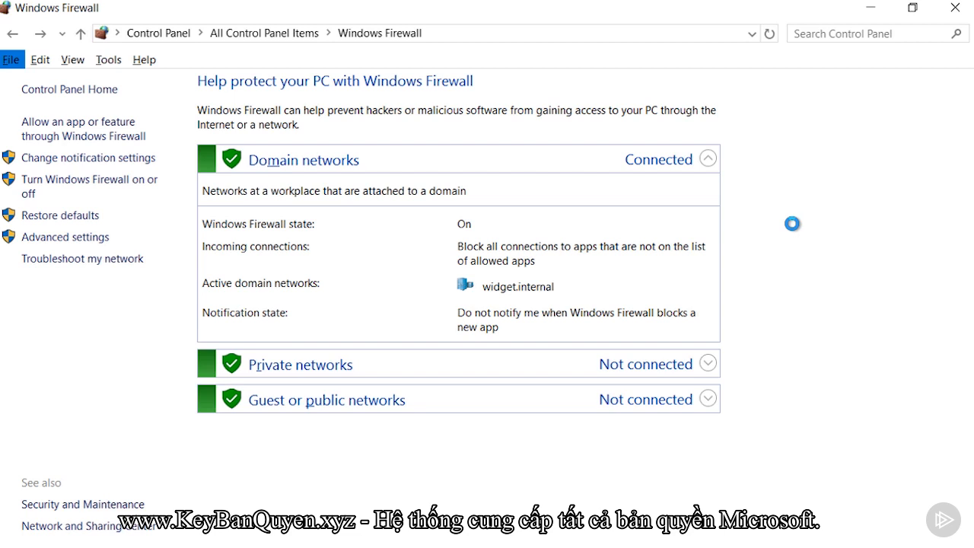
click(88, 237)
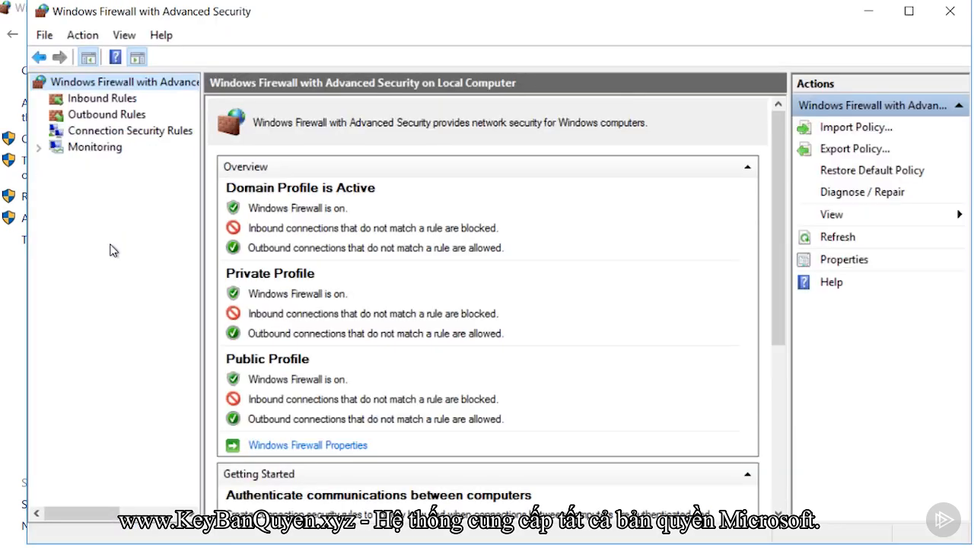
right_click(112, 85)
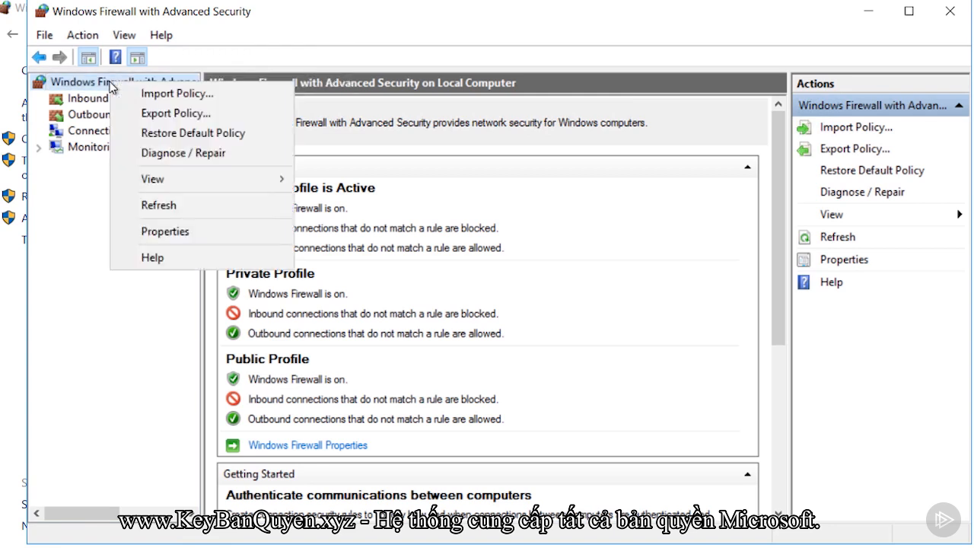
click(153, 114)
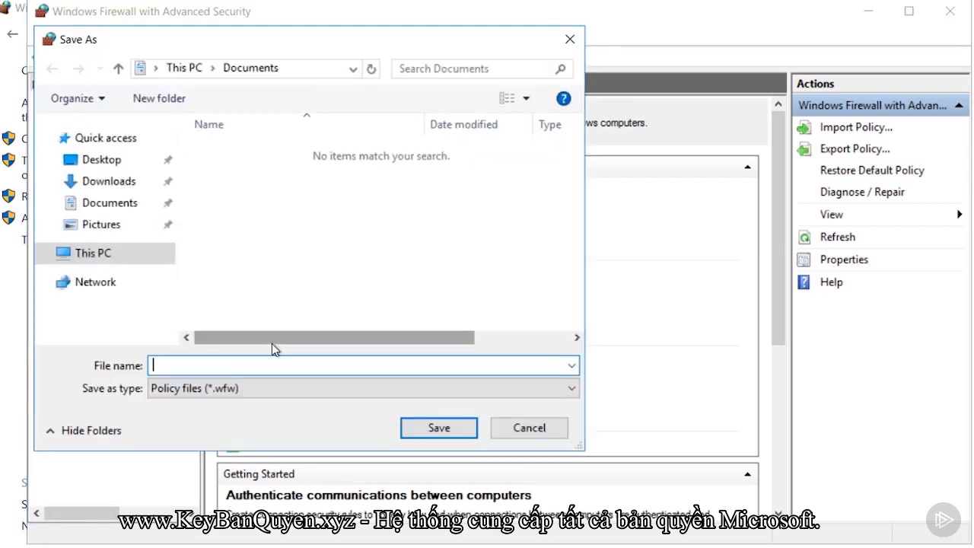
text(rules)
click(122, 161)
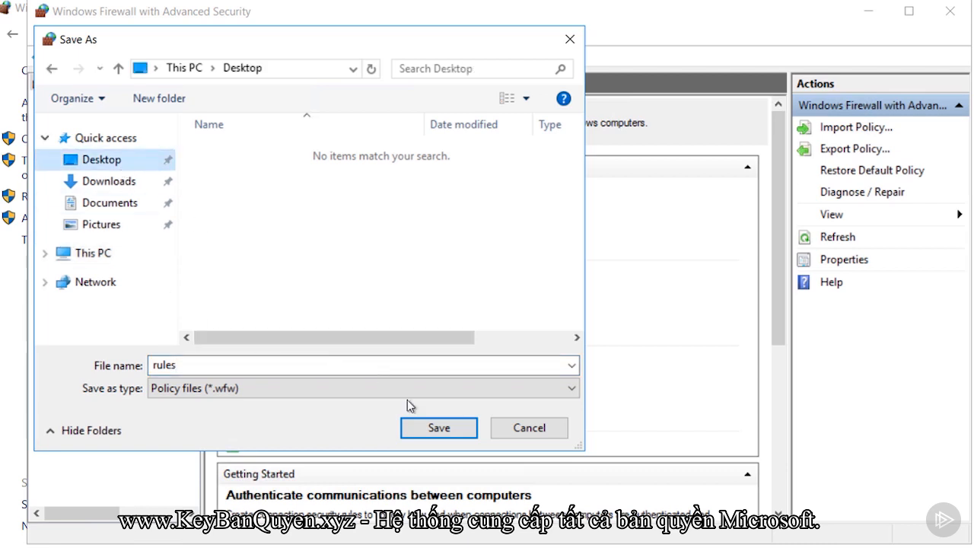
click(434, 428)
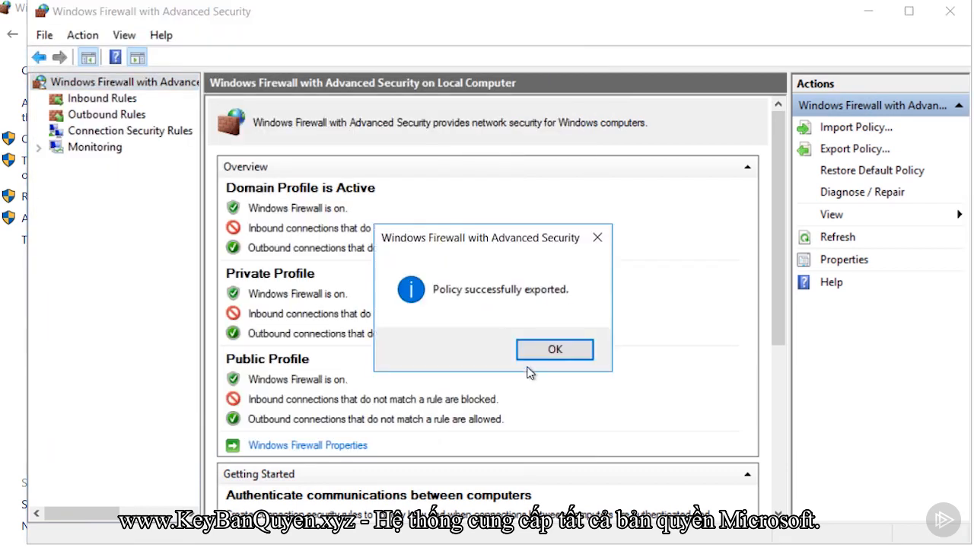
click(548, 353)
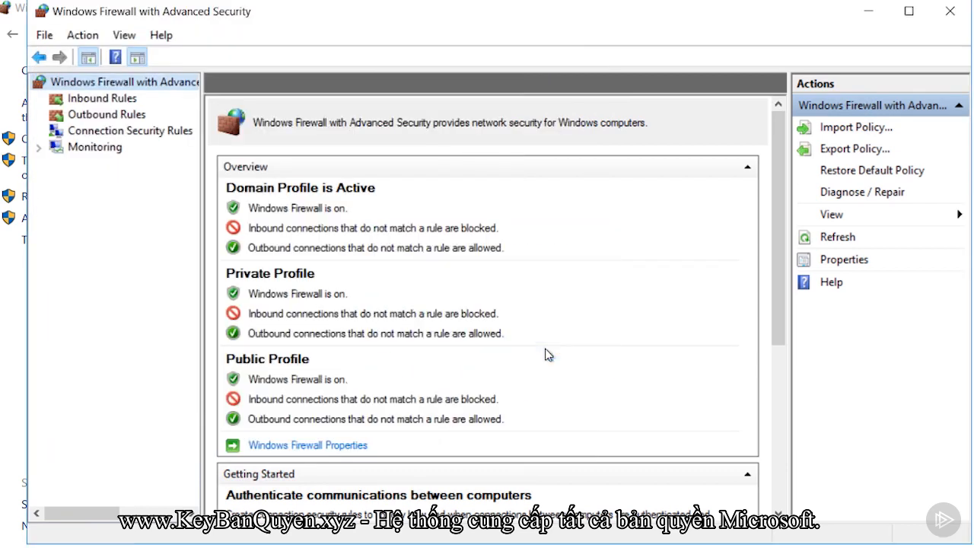
Import the rules.wfw policy file from the Desktop, overwriting the current firewall policy
right_click(99, 81)
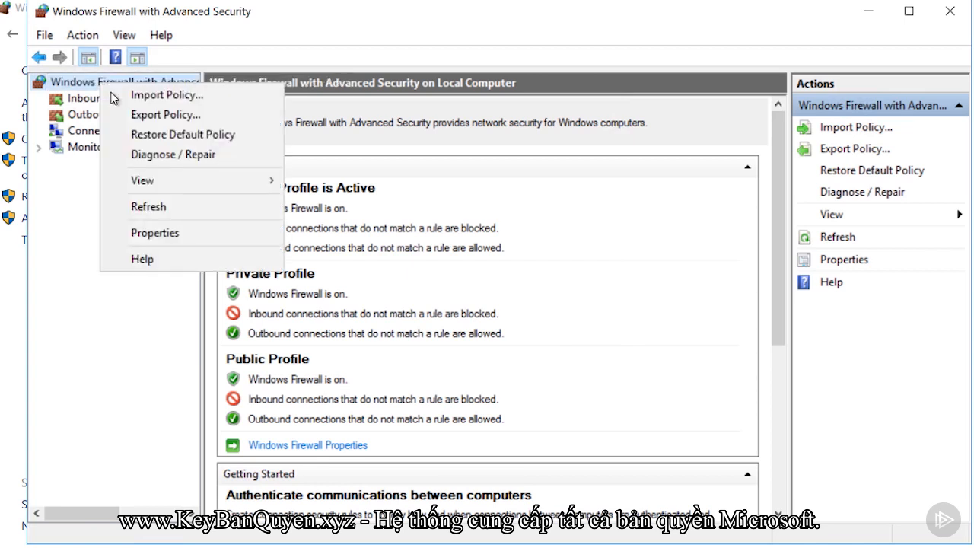
click(183, 96)
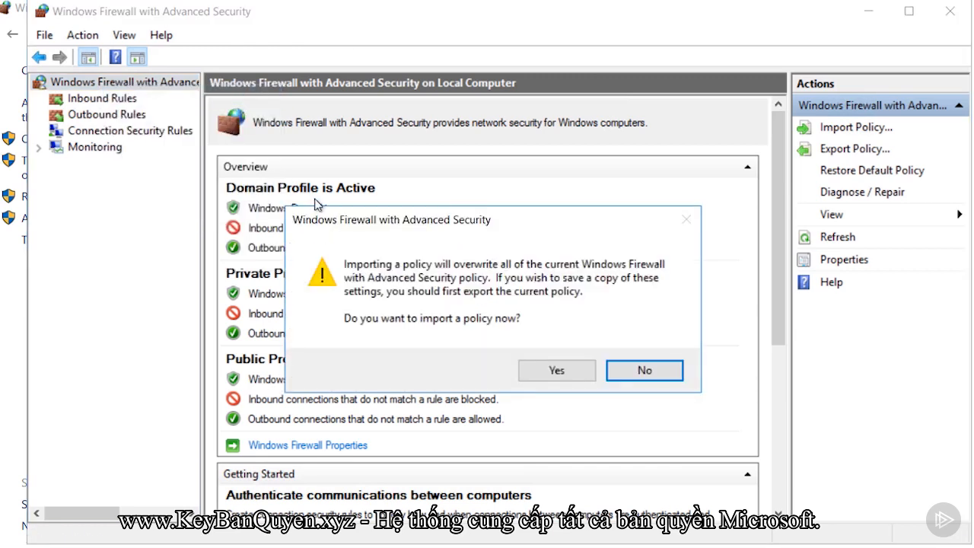
click(544, 373)
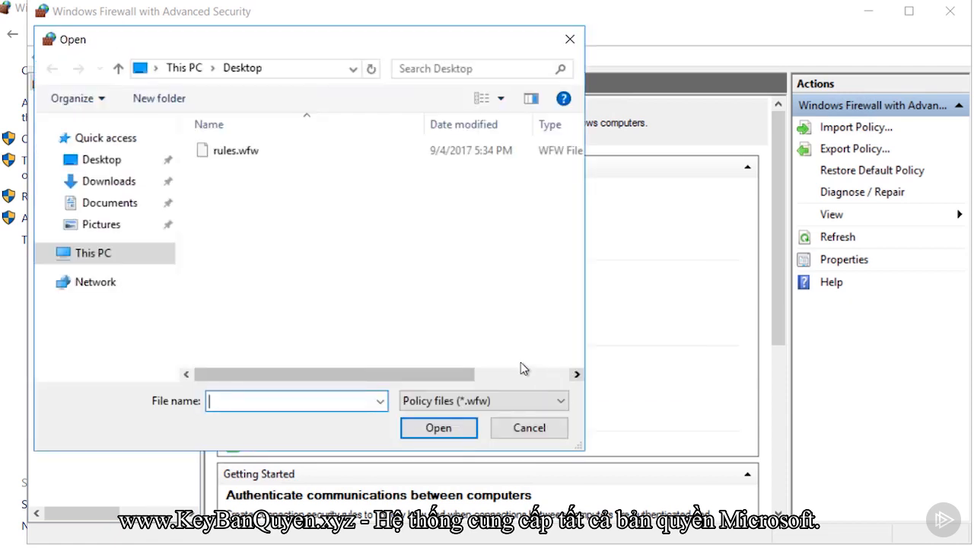
double_click(227, 154)
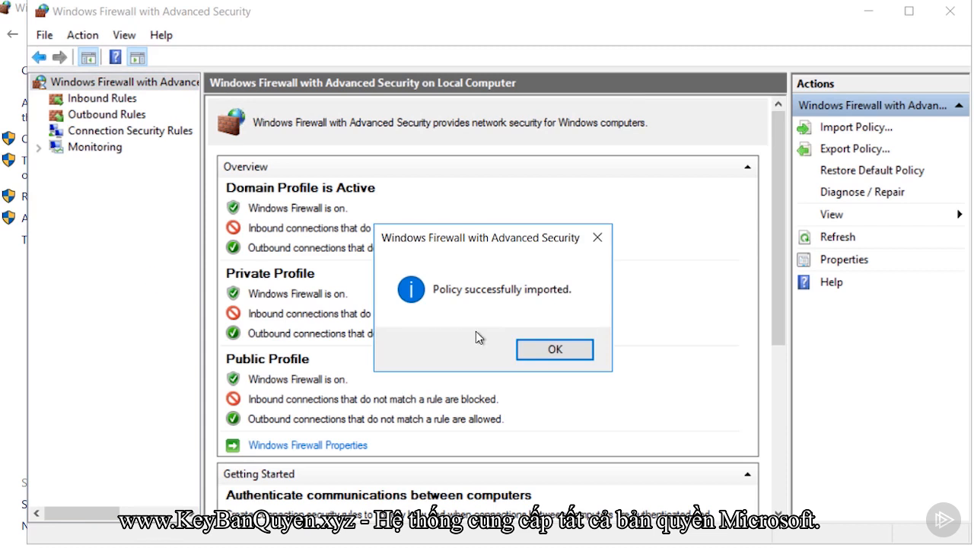
click(554, 348)
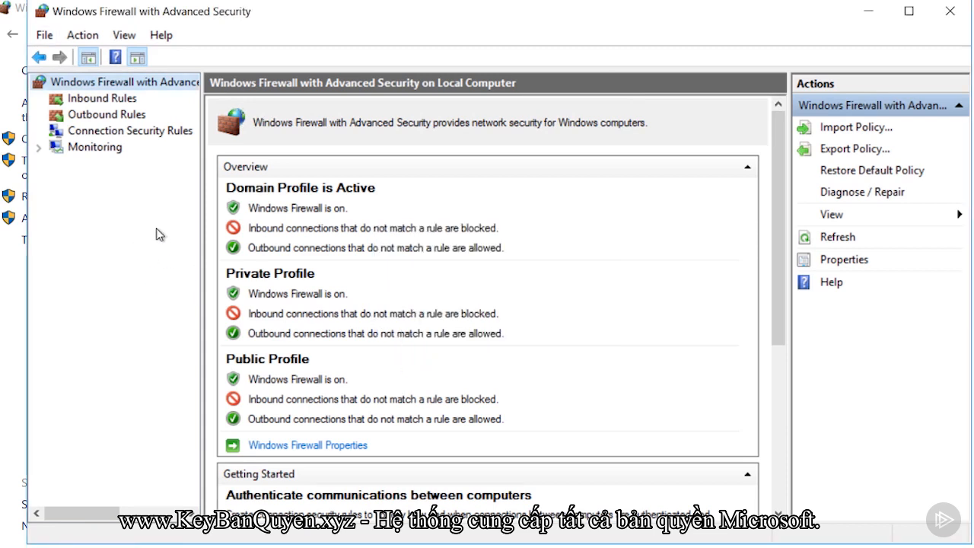
Disable the second Core Networking - Dynamic Host Config rule in the outbound rules
click(118, 115)
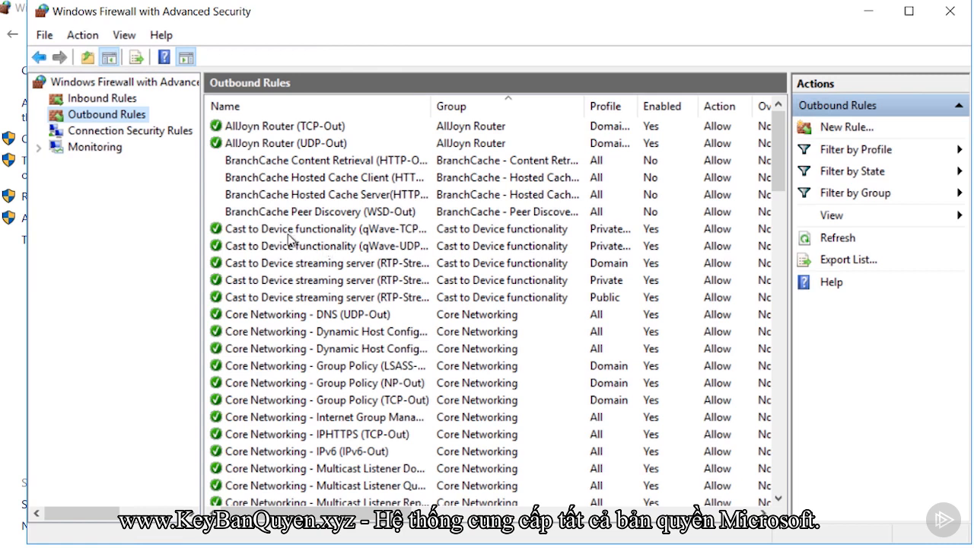
click(290, 232)
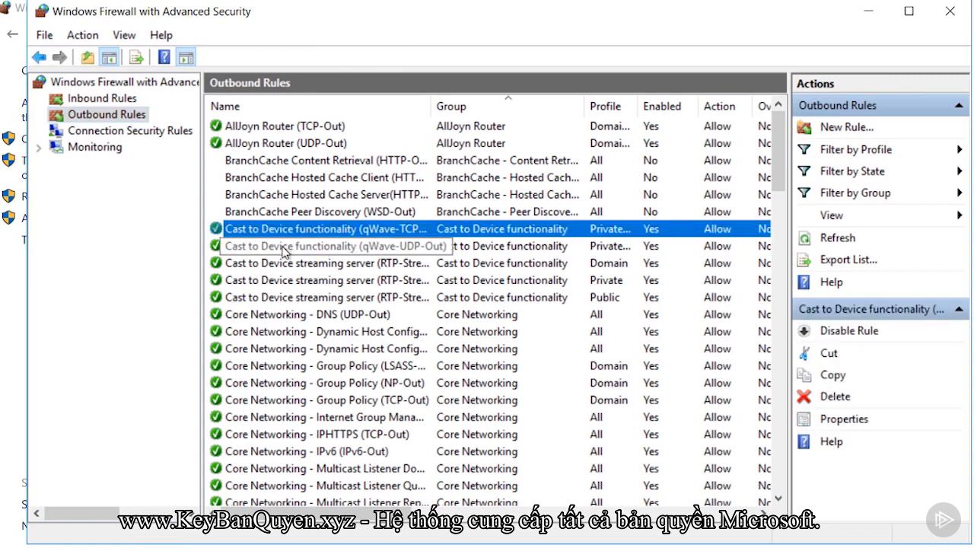
right_click(275, 350)
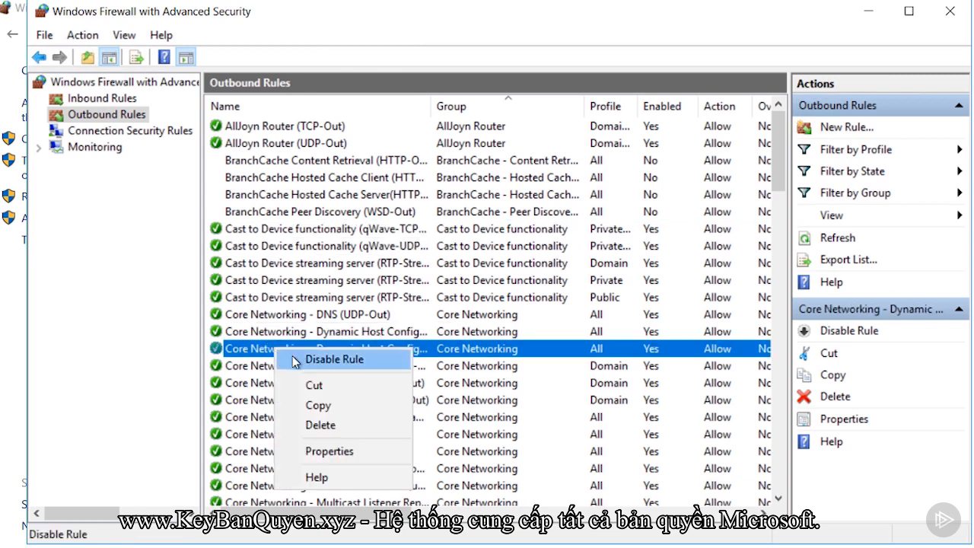
click(293, 355)
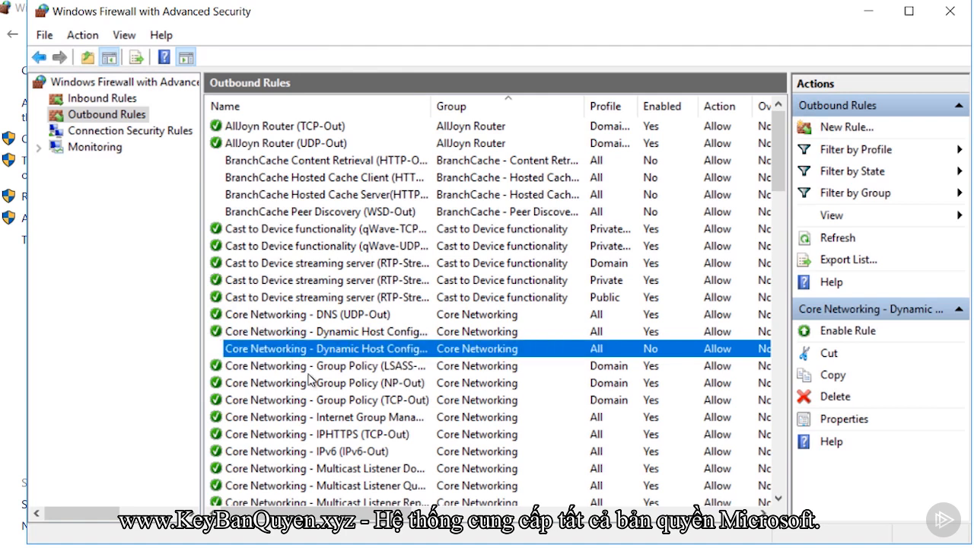
Re-enable the disabled Core Networking - Dynamic Host Config outbound rule
right_click(264, 351)
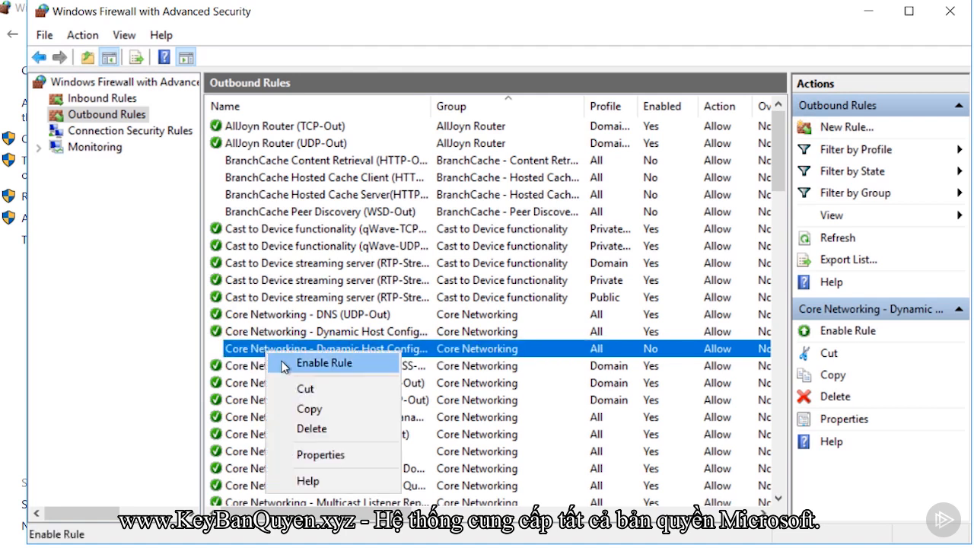
click(285, 366)
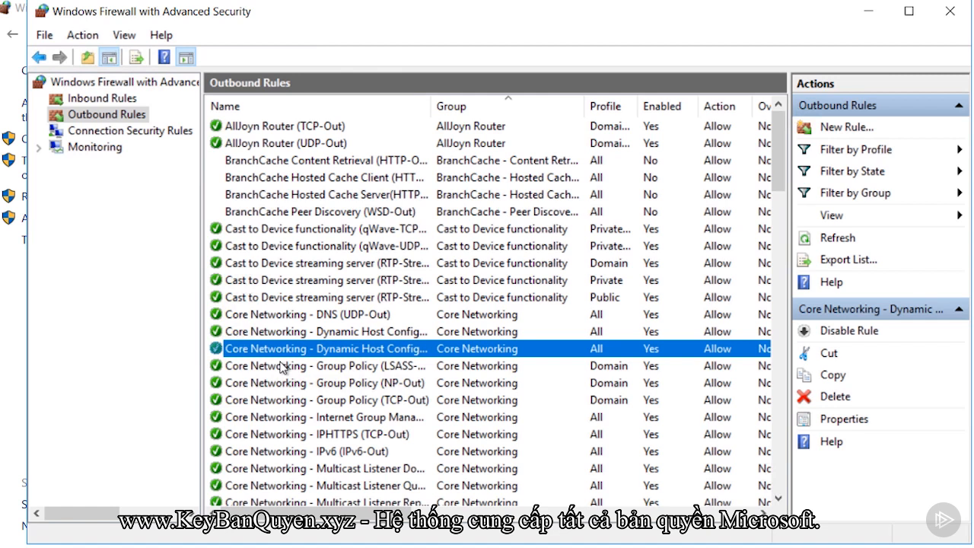
key(alt)
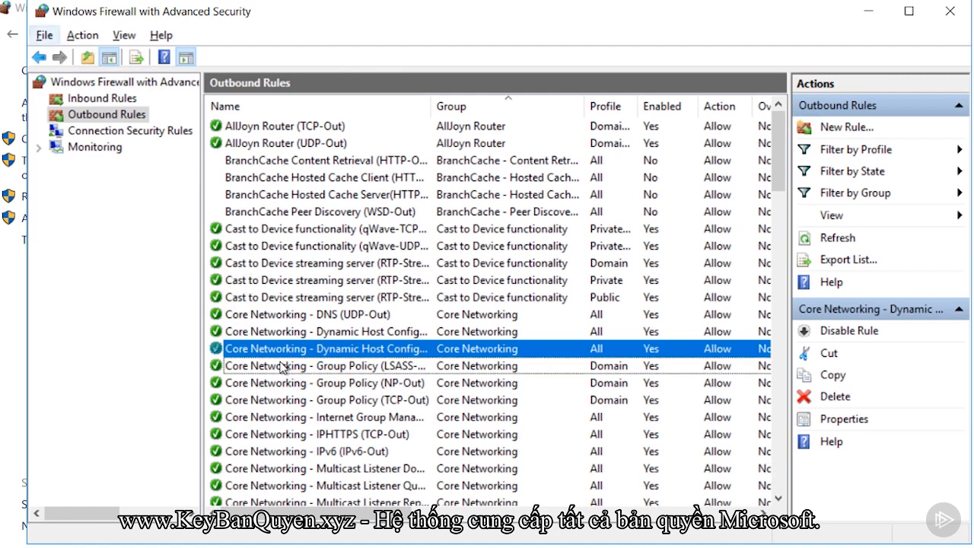